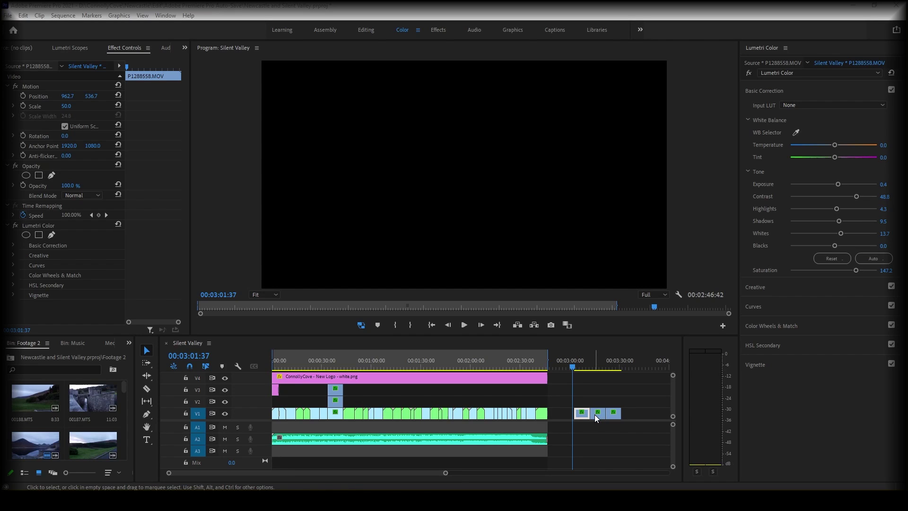
Step: Stack the mandarin duck clip P1288562.MOV on track V2 above the grass duck clip
left_click(575, 368)
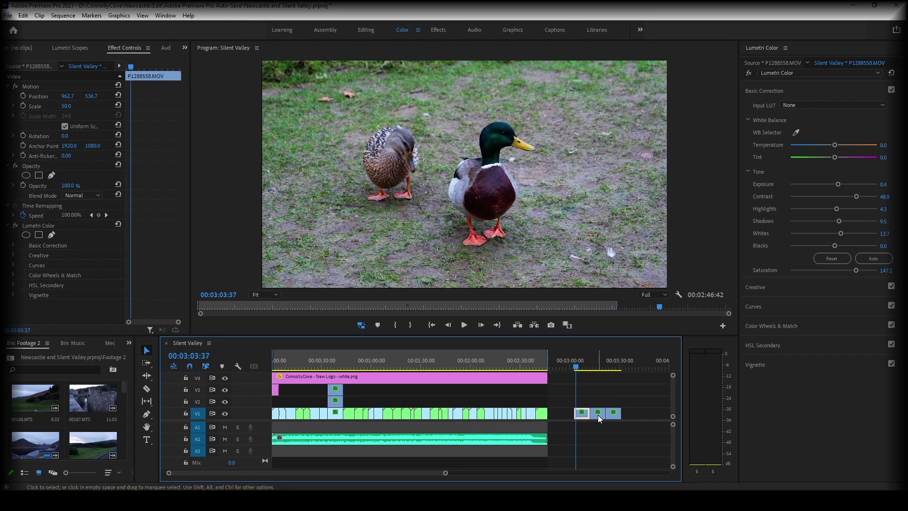
left_click(597, 414)
left_click_drag(597, 414, 584, 402)
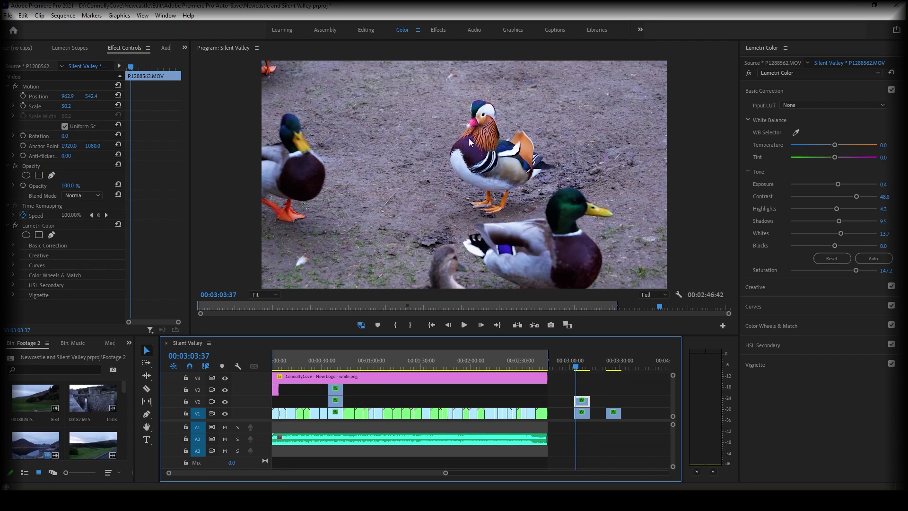
Step: Scale the mandarin duck clip to about 29.7 in the top-right, then lift the water clip toward V3
left_click_drag(458, 206, 418, 242)
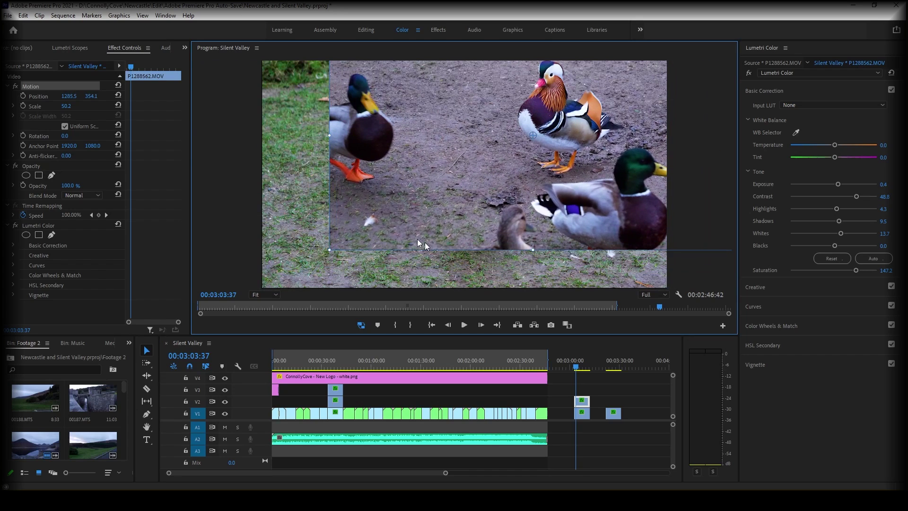
left_click_drag(331, 249, 418, 199)
left_click_drag(468, 179, 491, 166)
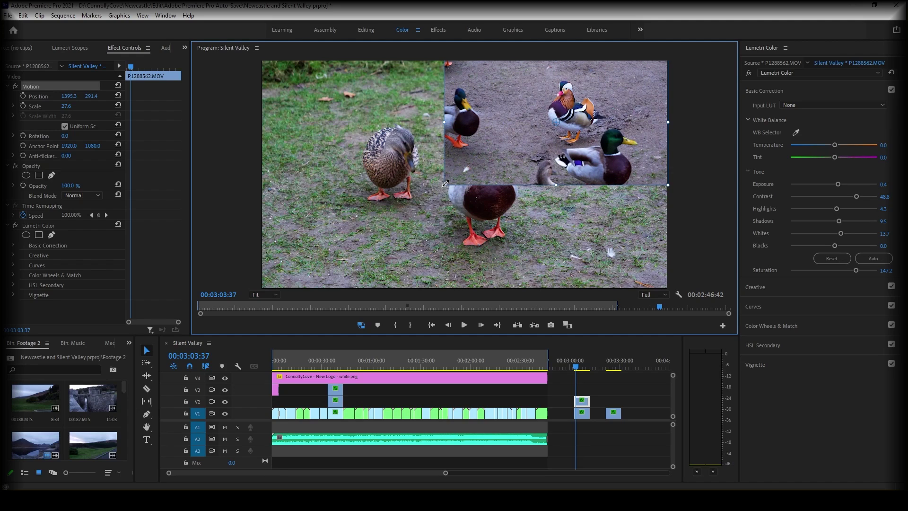
left_click_drag(446, 183, 439, 189)
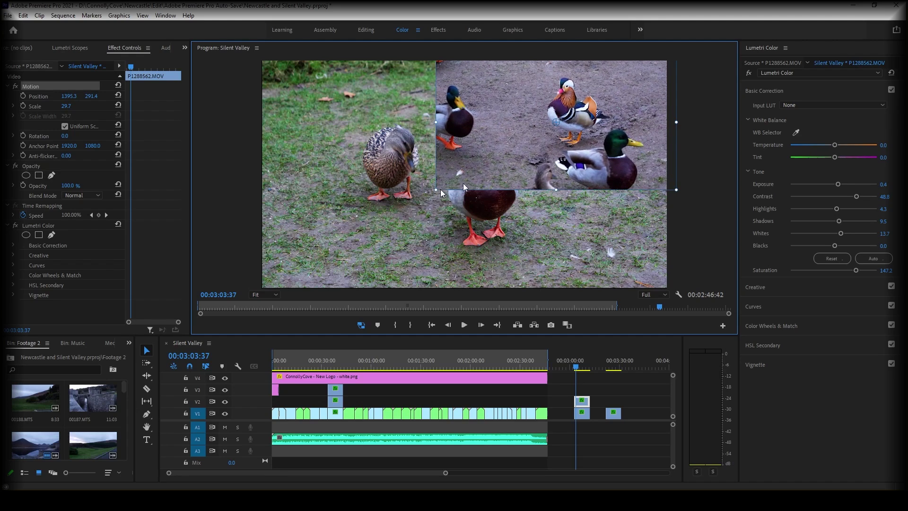
left_click_drag(495, 177, 491, 181)
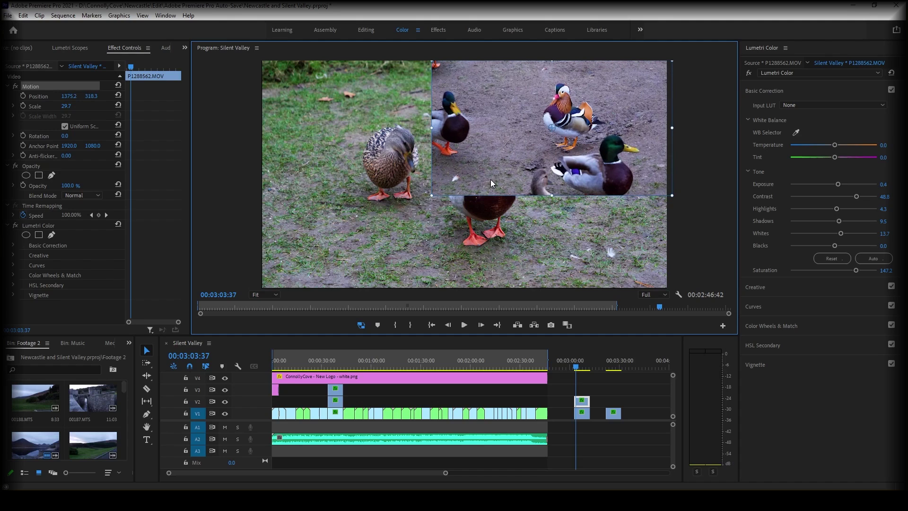
left_click(612, 414)
left_click_drag(612, 416, 584, 389)
Step: Place the water clip P1288559.MOV on V3 as a 31.6-scale bottom-right inset and nudge the grass clip left
left_click(579, 367)
left_click(581, 368)
left_click(514, 172)
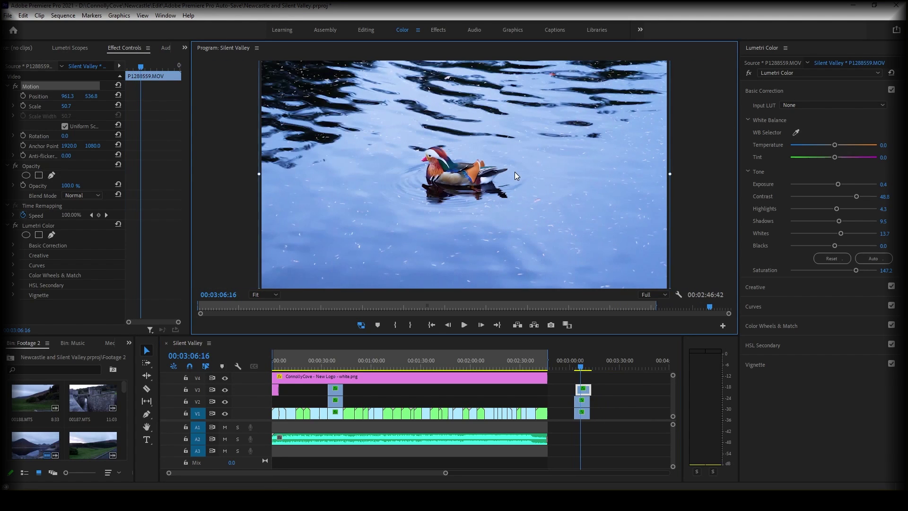
left_click_drag(453, 219, 500, 180)
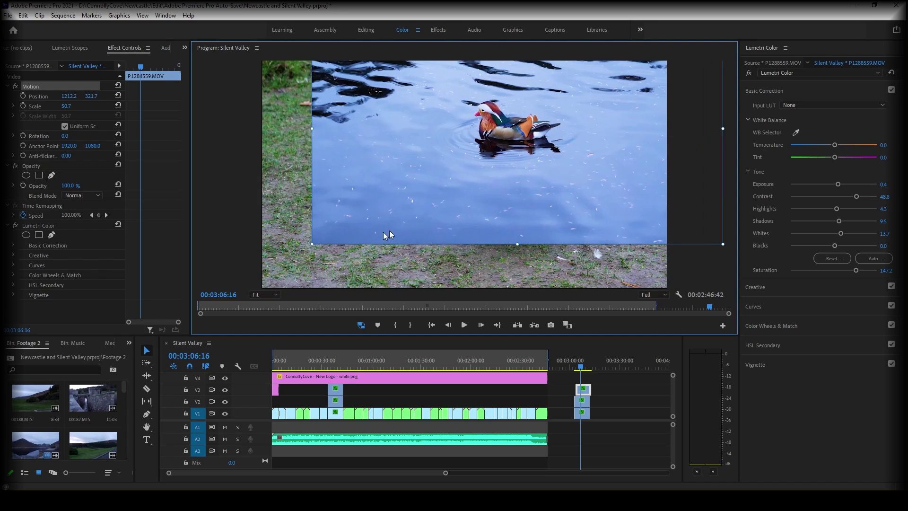
left_click_drag(318, 239, 508, 283)
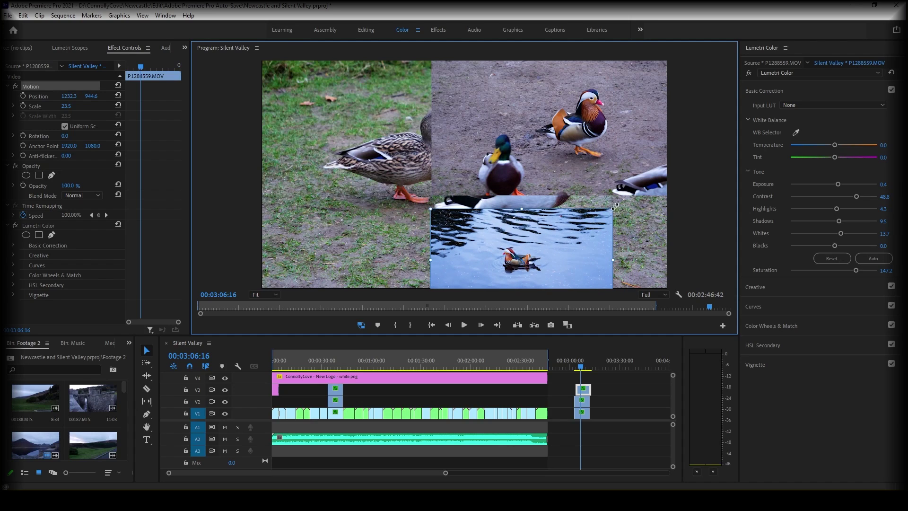
left_click_drag(613, 210, 652, 205)
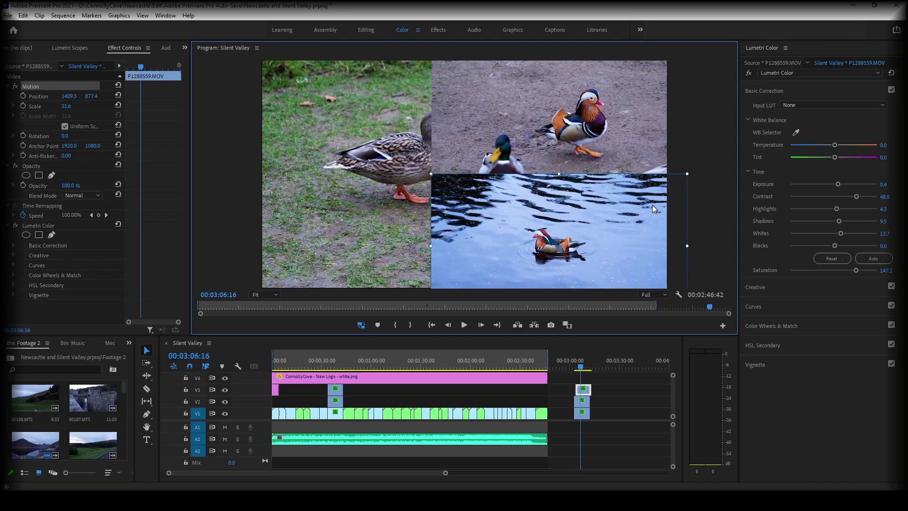
left_click(395, 199)
left_click_drag(388, 197, 363, 203)
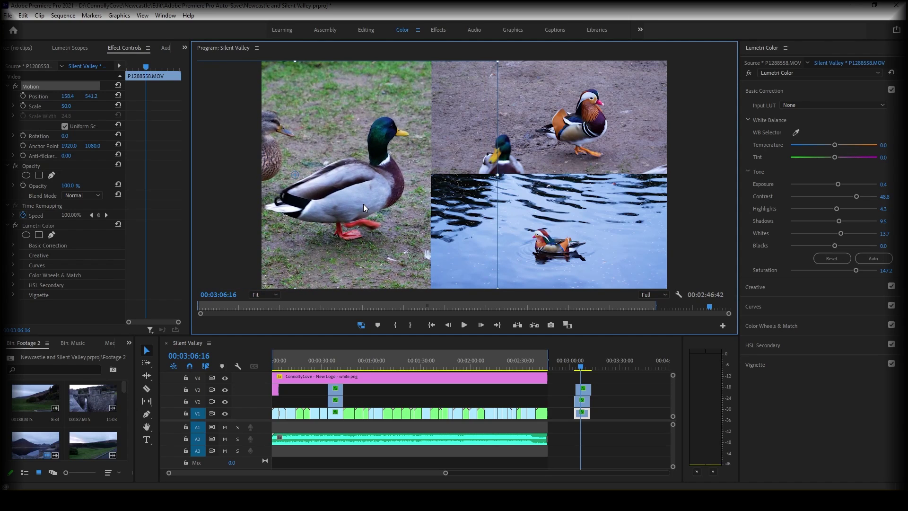
Step: Reselect the grass duck clip so the mallard sits in the left half of the three-way split
left_click(620, 431)
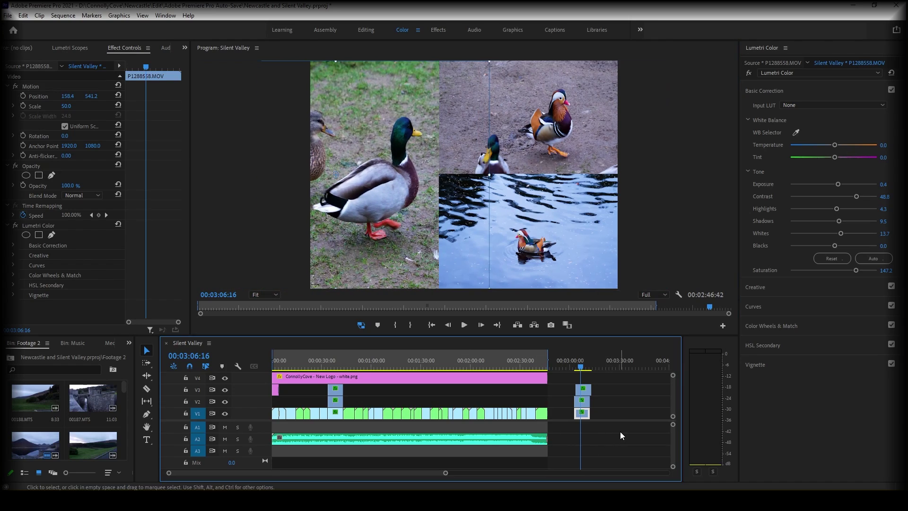
left_click(583, 413)
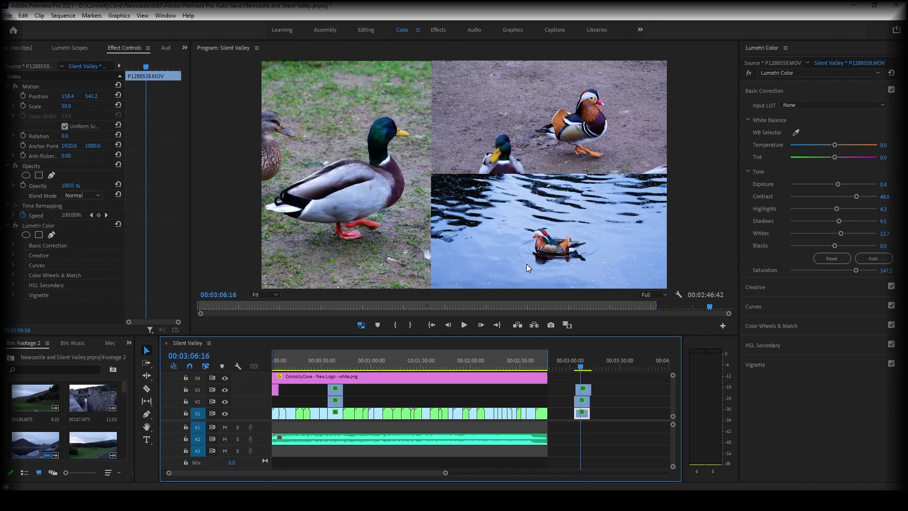
left_click(538, 204)
left_click(537, 205)
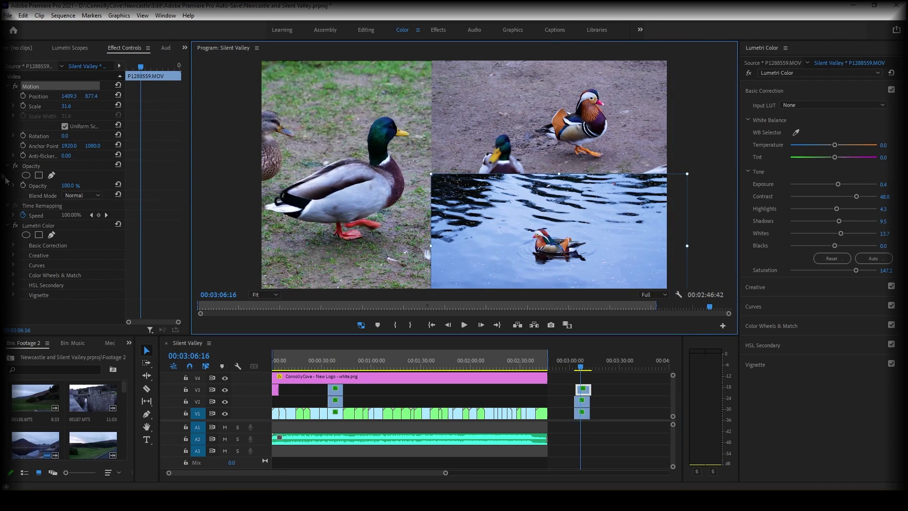
left_click(185, 48)
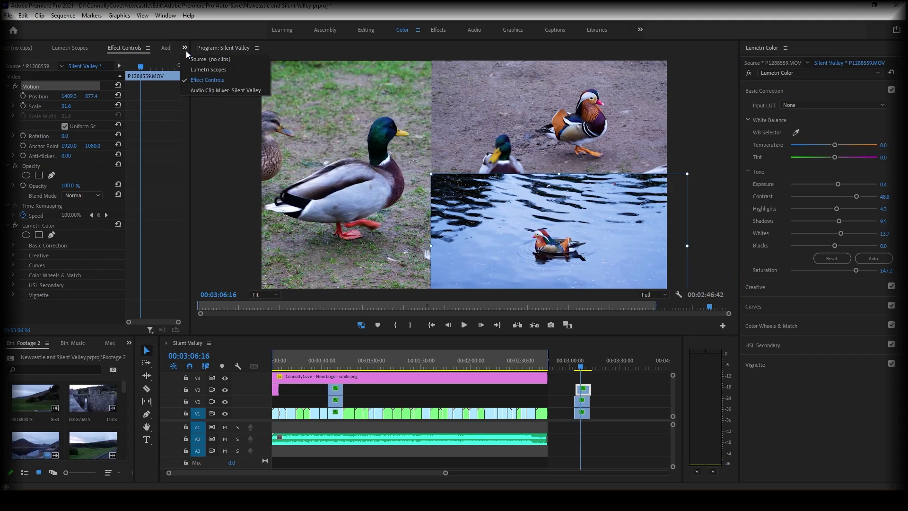
Step: Show the Effects panel in place of the bin and search for 'edge fe'
left_click(129, 343)
left_click(155, 404)
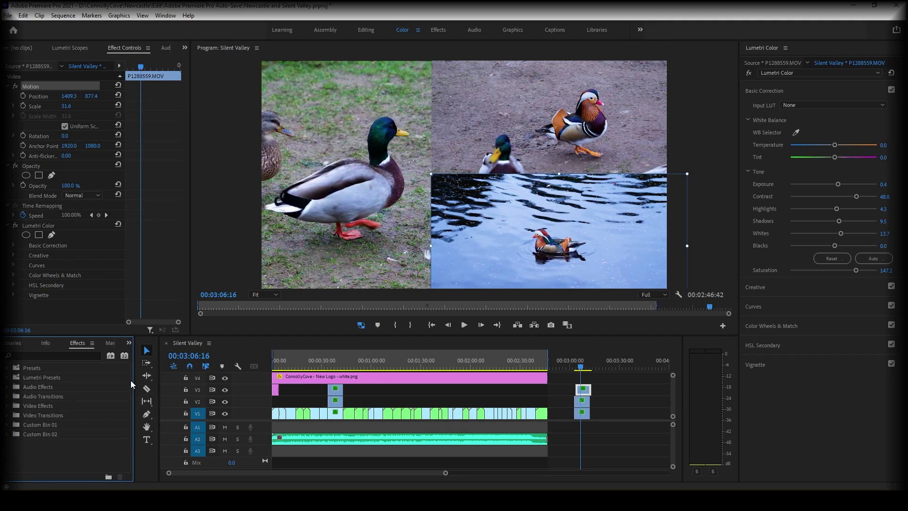
left_click(52, 354)
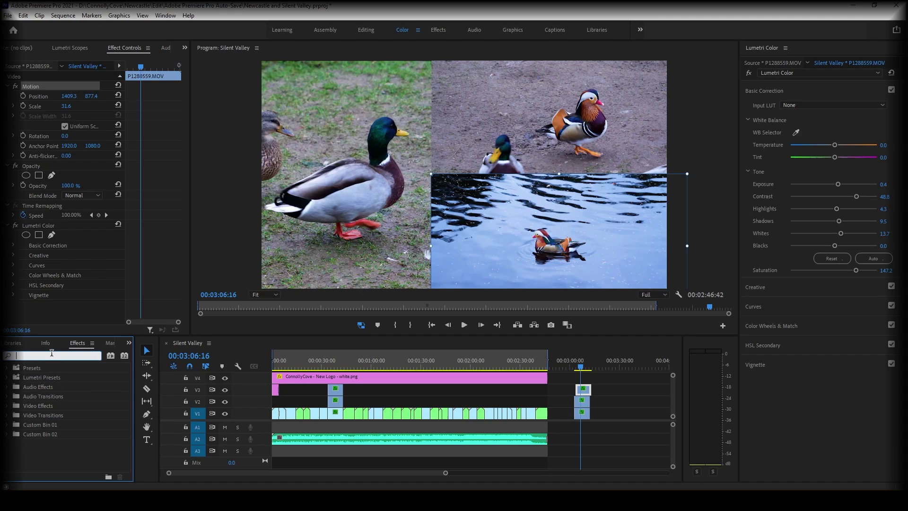
type("edge fe")
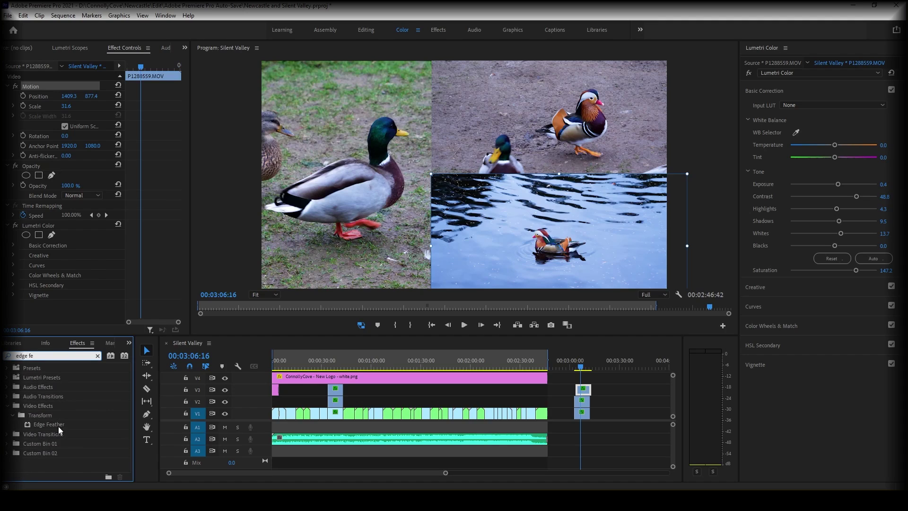
Step: Apply Edge Feather to the water, mandarin duck and grass duck clips
left_click_drag(59, 425, 583, 389)
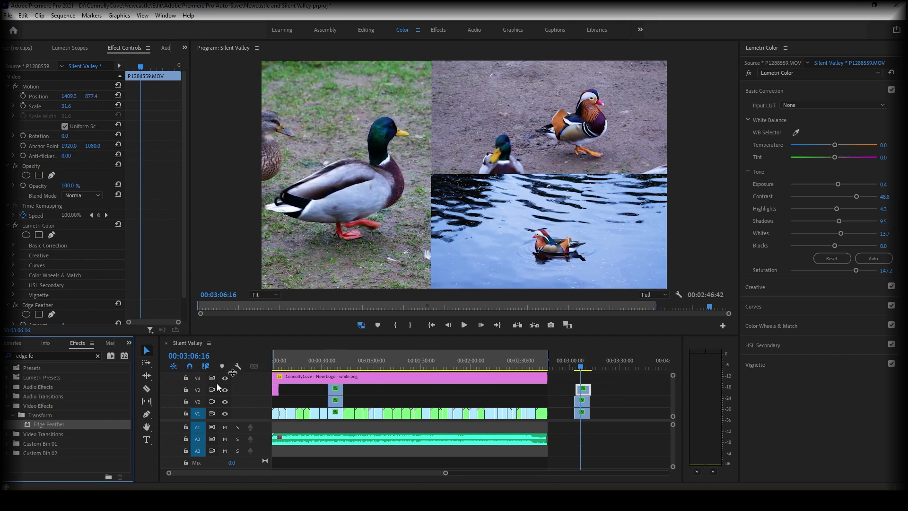
left_click_drag(56, 426, 582, 401)
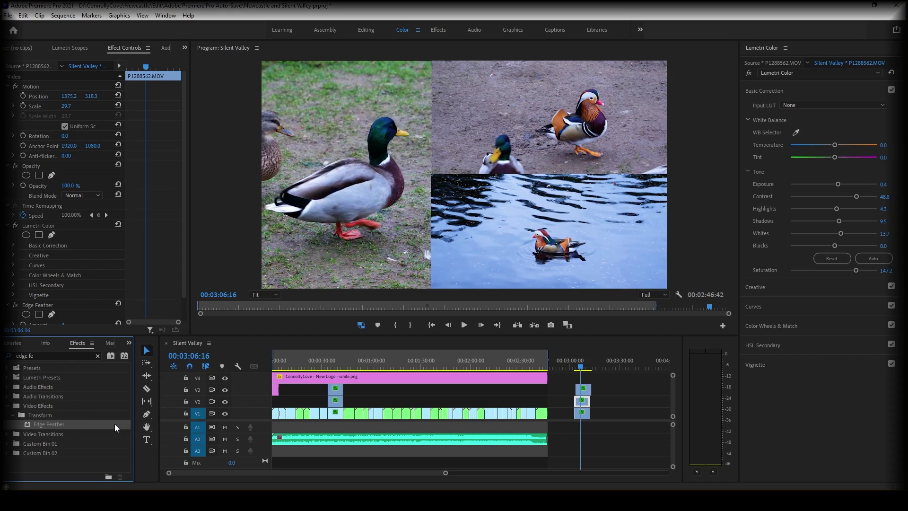
left_click_drag(115, 423, 585, 415)
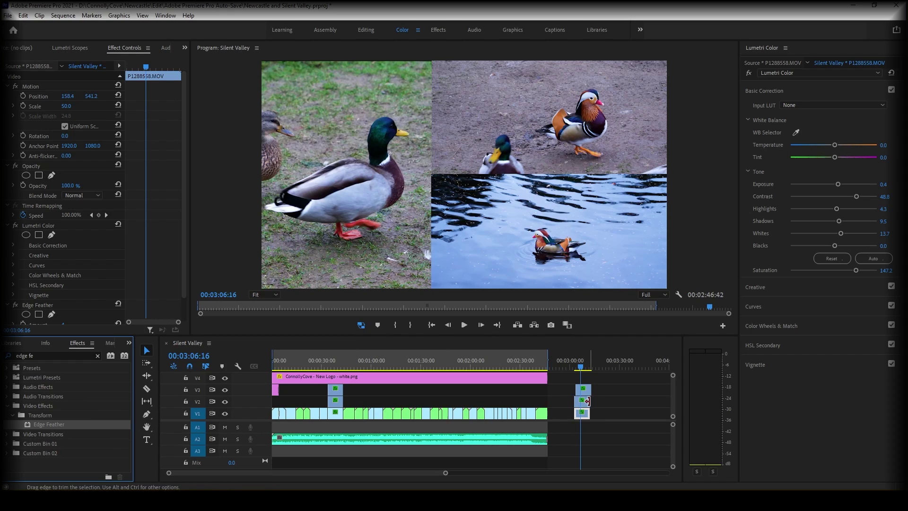
Step: Set the Edge Feather amount on the water clip and the mandarin duck clip to 52
left_click(582, 392)
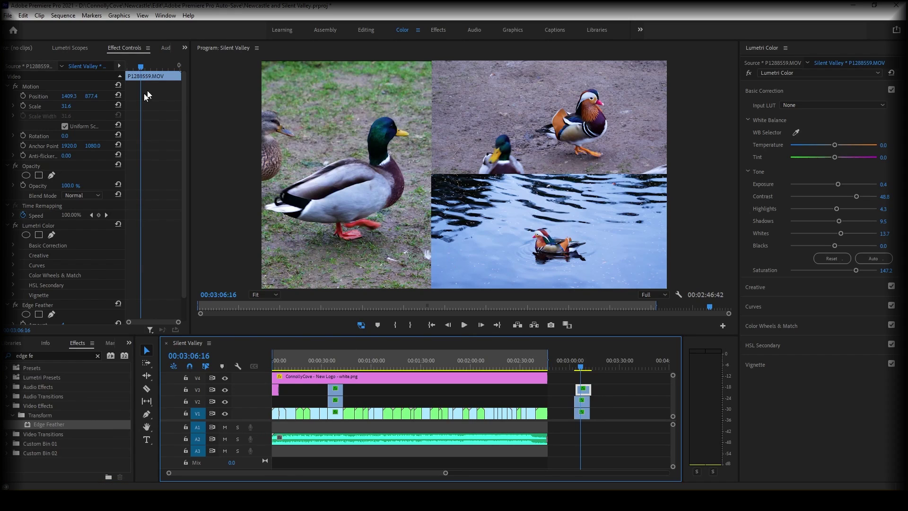
scroll(43, 260, "down", 1)
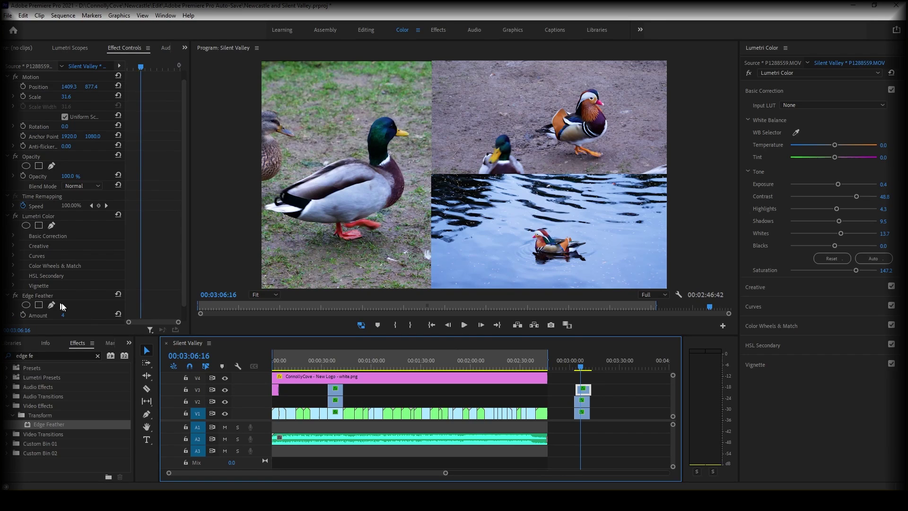
left_click_drag(64, 316, 89, 315)
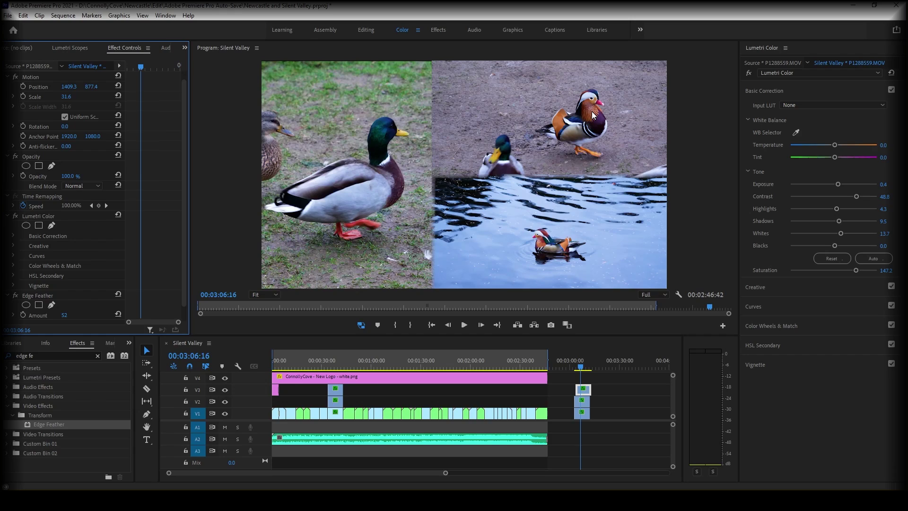
left_click(584, 402)
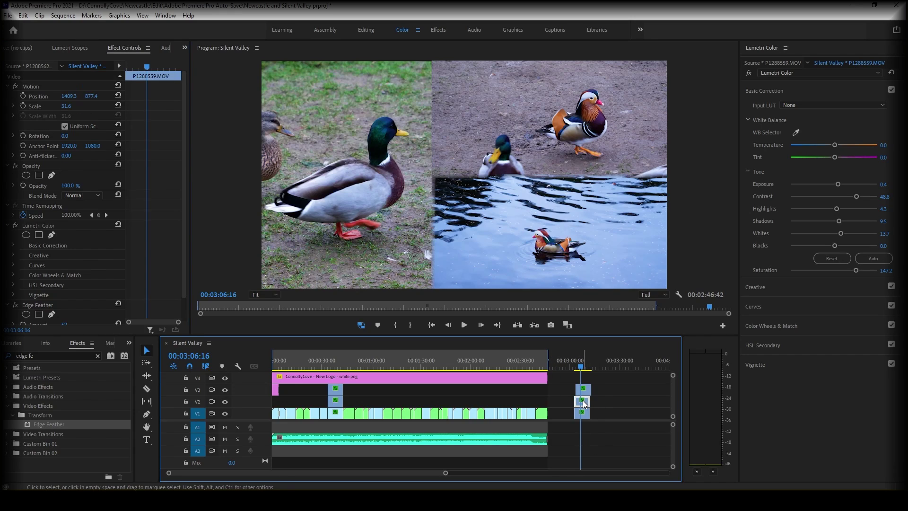
scroll(68, 300, "down", 1)
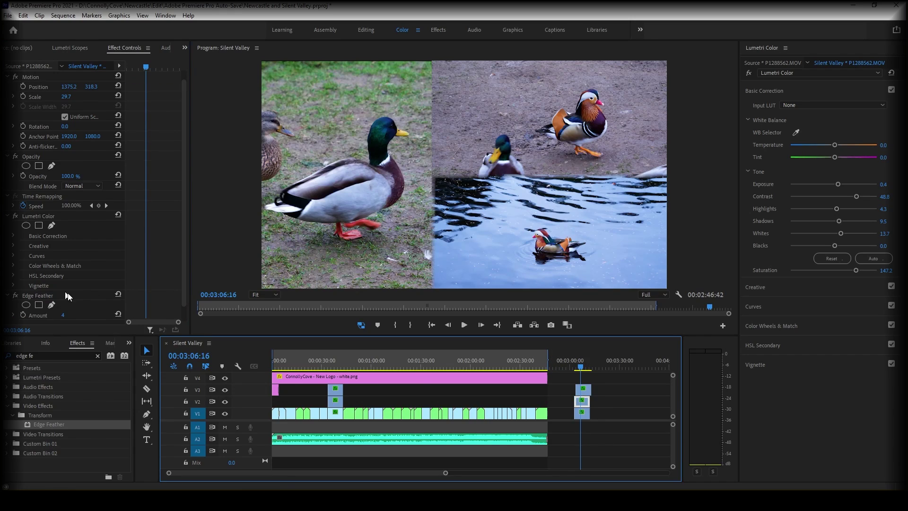
left_click(64, 315)
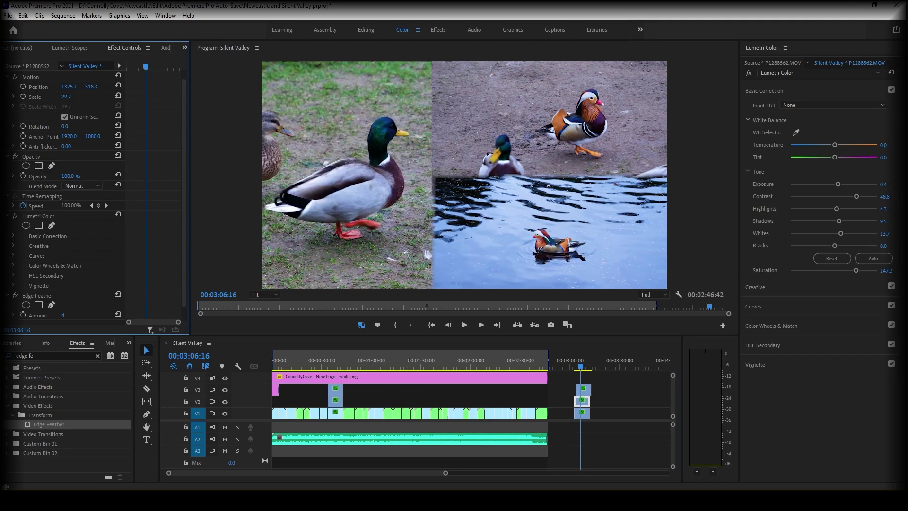
type("5")
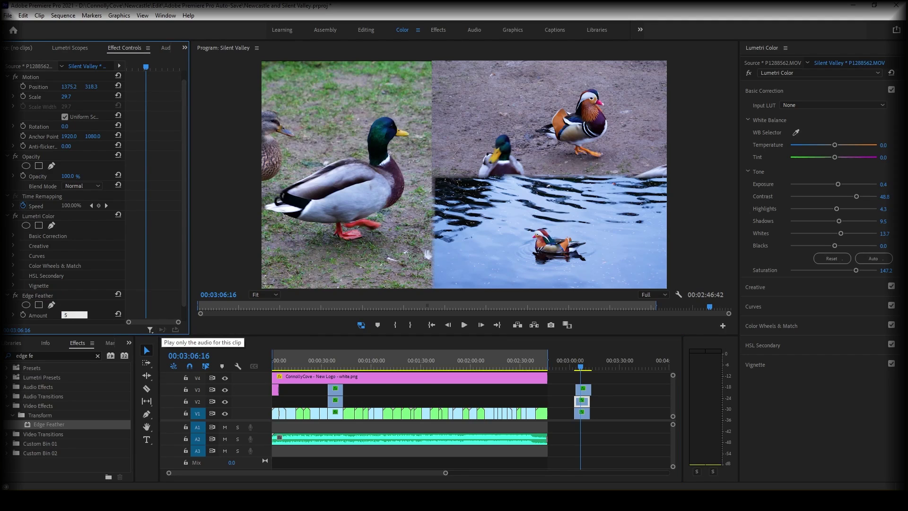
type("2")
key("Return")
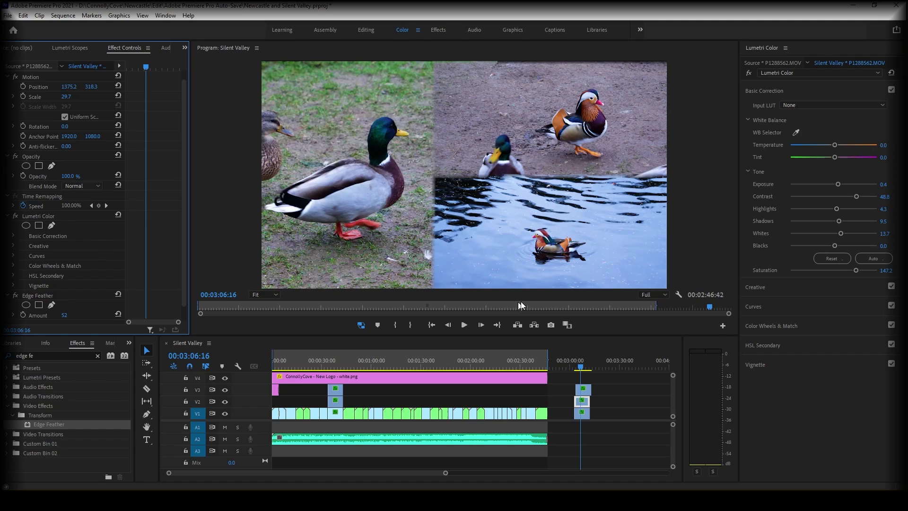
Step: Set the mallard clip's Edge Feather amount to 52 as well
left_click(582, 414)
scroll(72, 296, "down", 1)
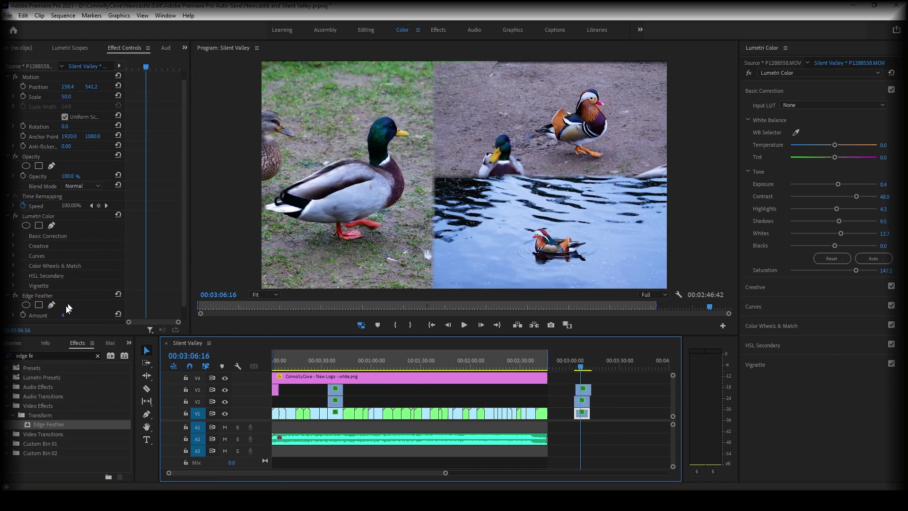
left_click(63, 315)
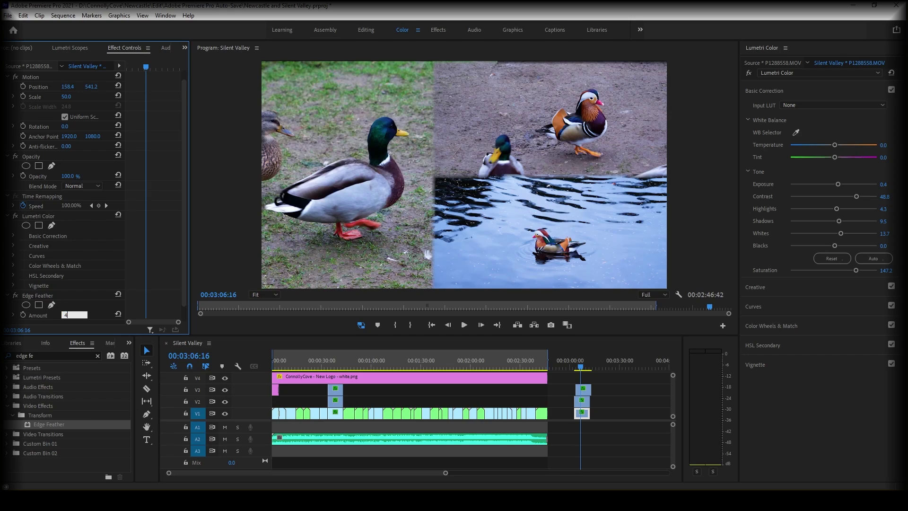
type("52")
key("Return")
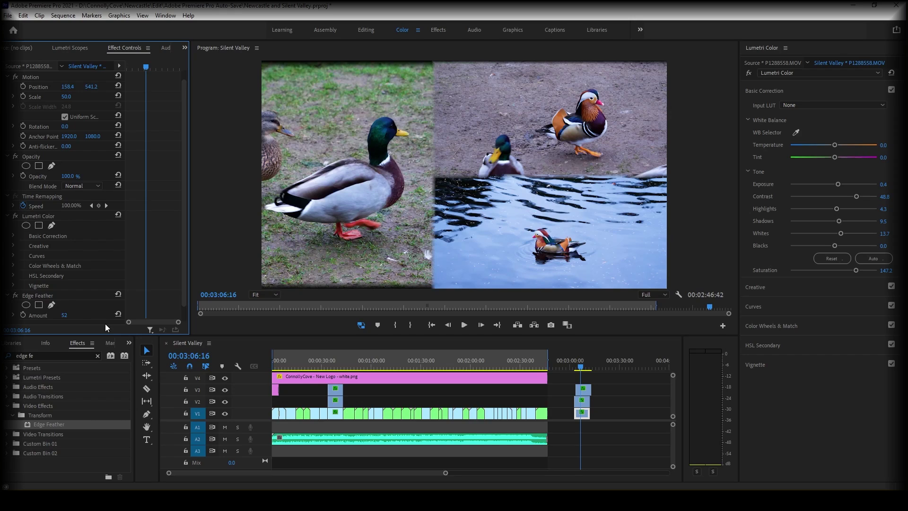
left_click(583, 389)
scroll(92, 283, "down", 2)
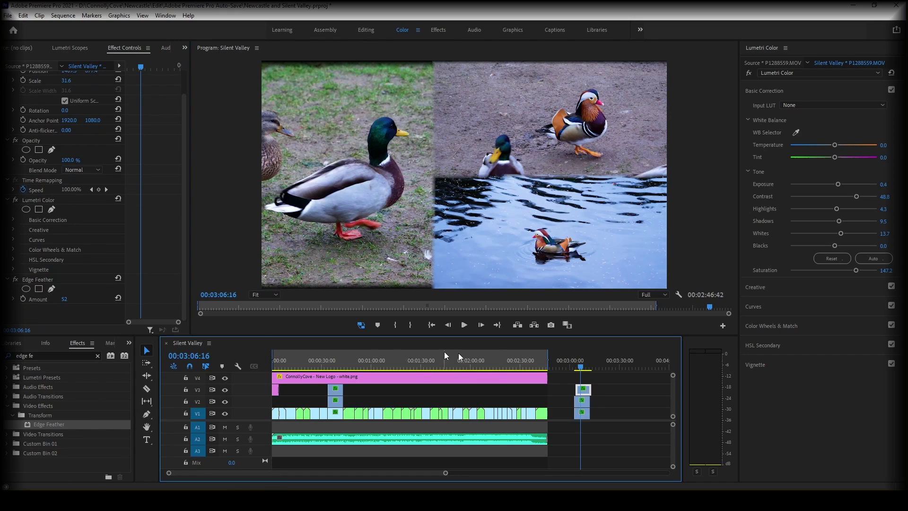
Step: Scale the mallard panel up to about 51.9 and shift it slightly left
left_click(365, 189)
left_click(365, 188)
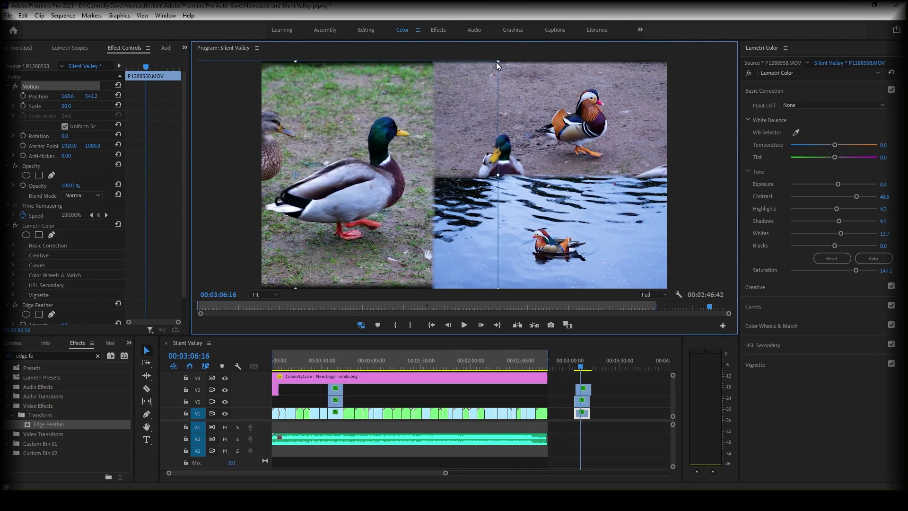
left_click_drag(496, 62, 497, 58)
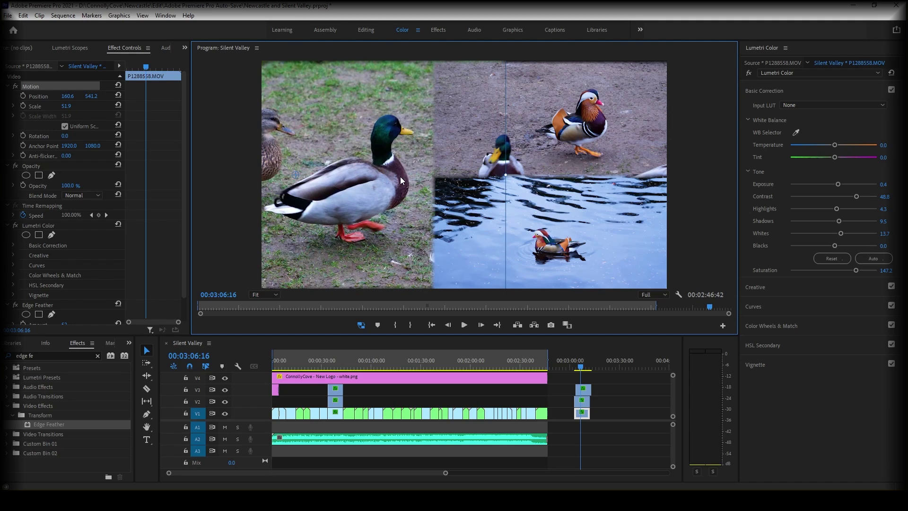
left_click_drag(400, 177, 396, 176)
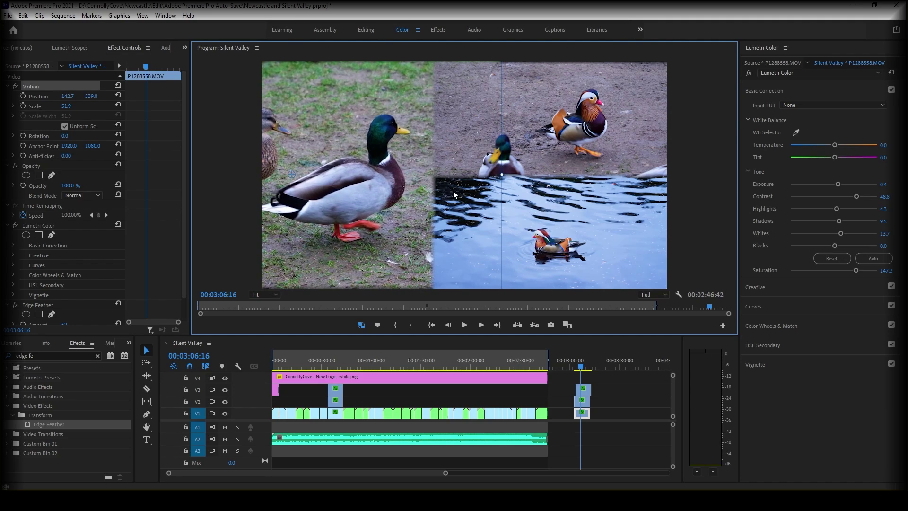
left_click(627, 416)
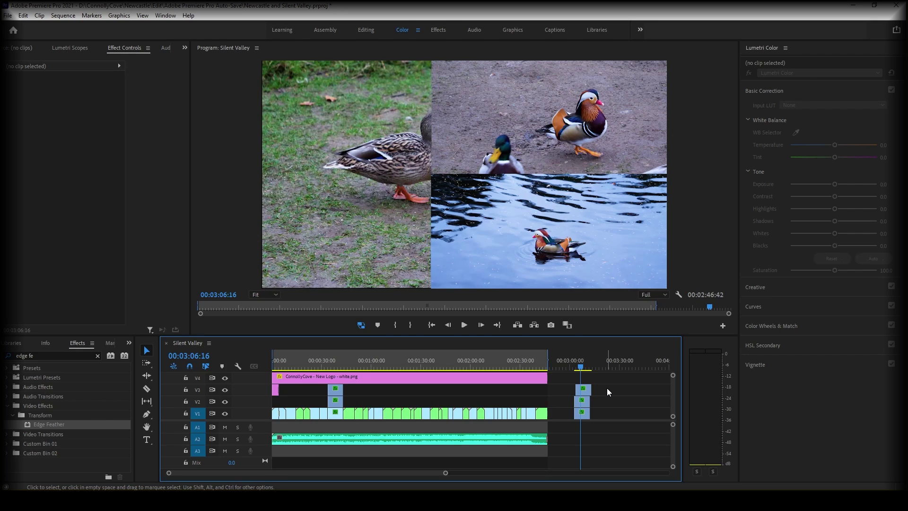
Step: Undo the last move so the swimming-mandarin clip returns from V3 to V1
key("ctrl+z")
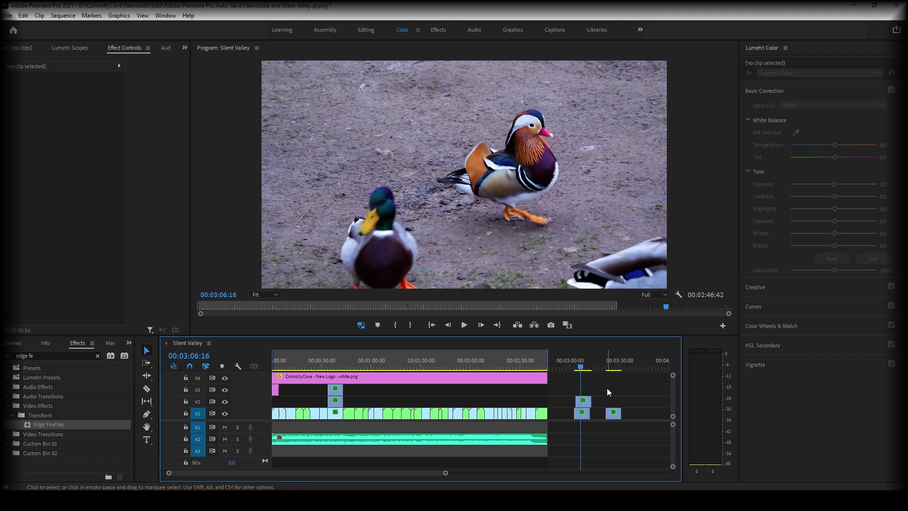
Step: Undo once more and stack P1288562.MOV on V2 above the mallard clip
key("ctrl+z")
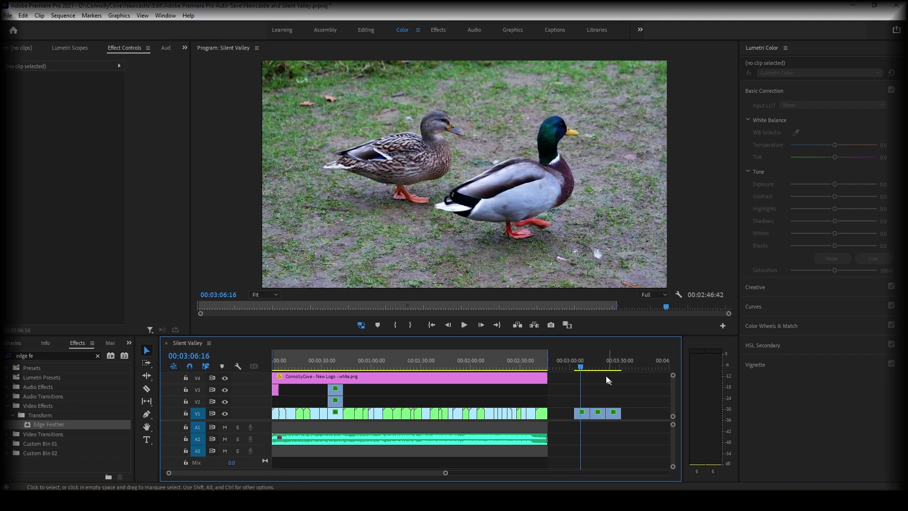
left_click(600, 416)
left_click_drag(597, 415, 588, 401)
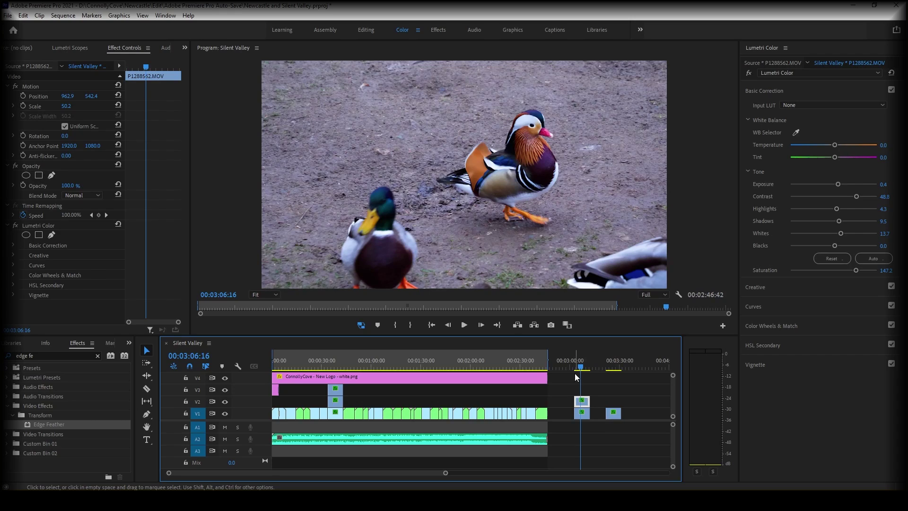
Step: Delete the leftover swimming-mandarin clip from V1
left_click(613, 413)
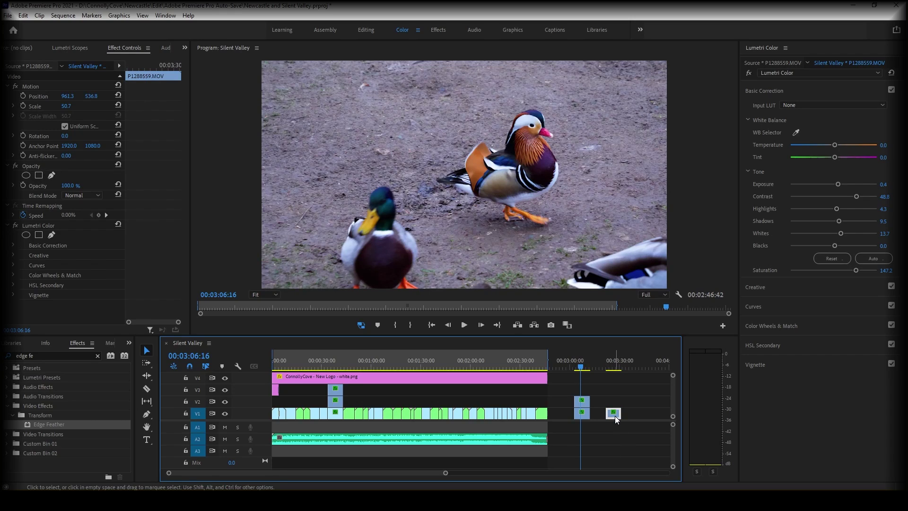
key("Delete")
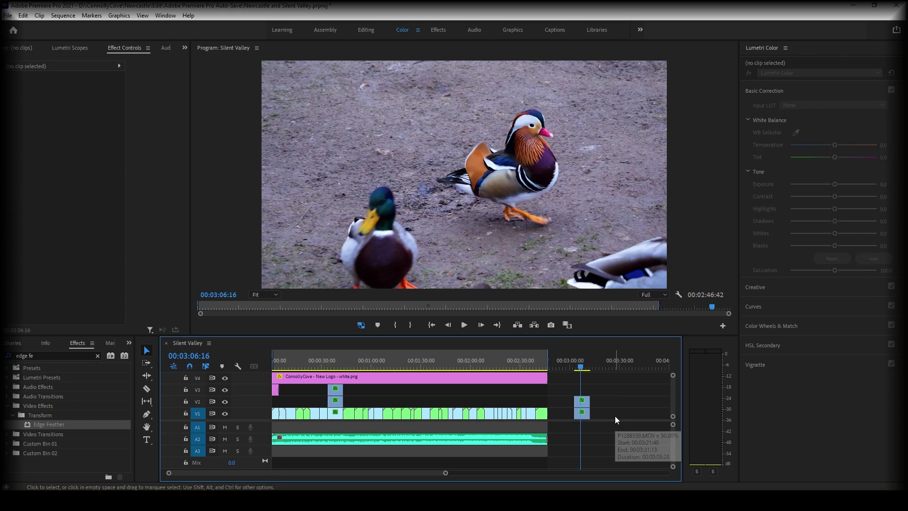
left_click(583, 402)
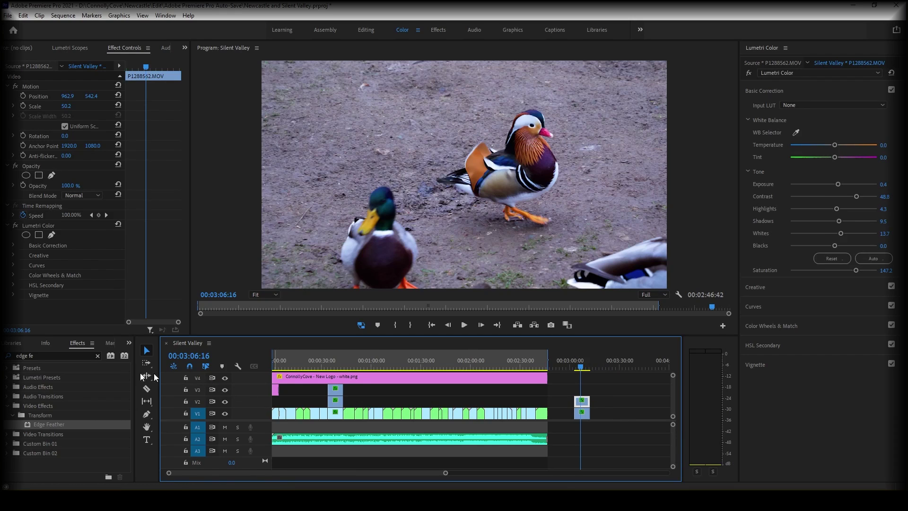
Step: Search 'crop' and apply the Crop effect to the mallard clip P1288558.MOV on V1
left_click(97, 359)
left_click(97, 357)
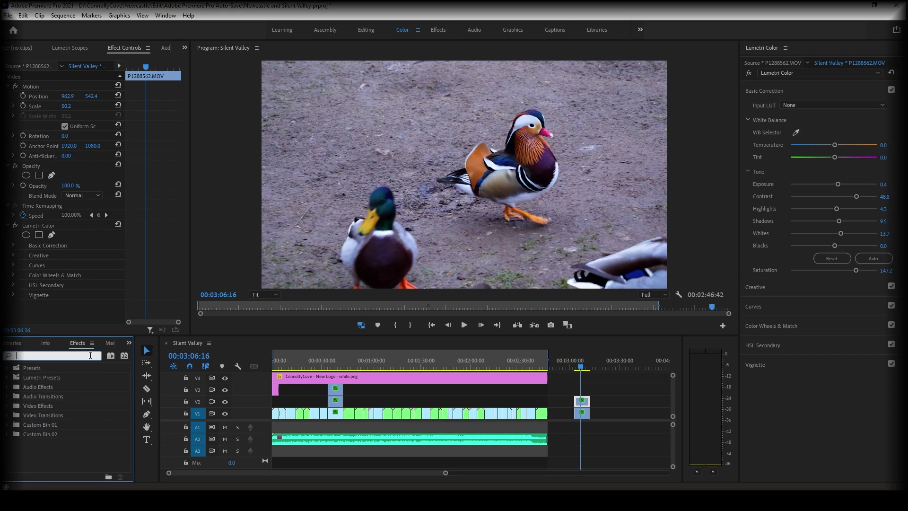
type("crop")
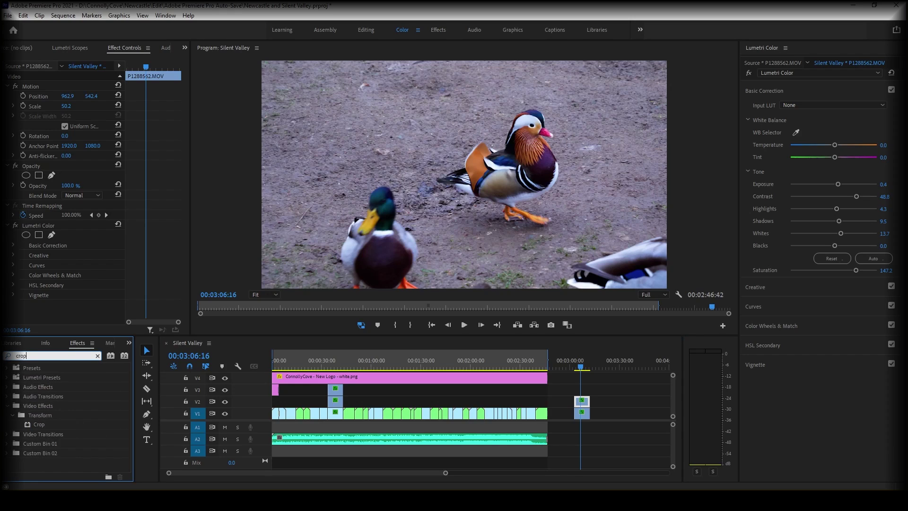
left_click_drag(54, 425, 585, 403)
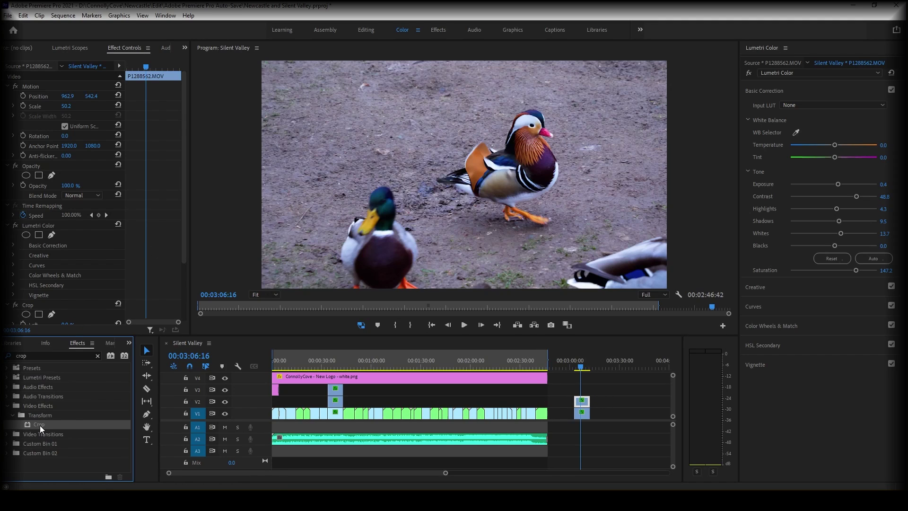
left_click_drag(41, 424, 585, 416)
Step: Crop the mallard clip in from its right side
scroll(50, 269, "down", 3)
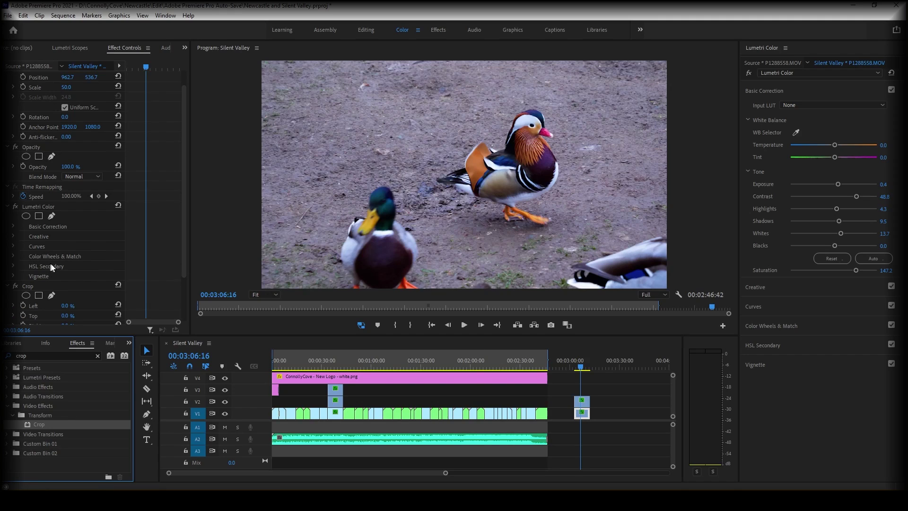
scroll(52, 262, "down", 1)
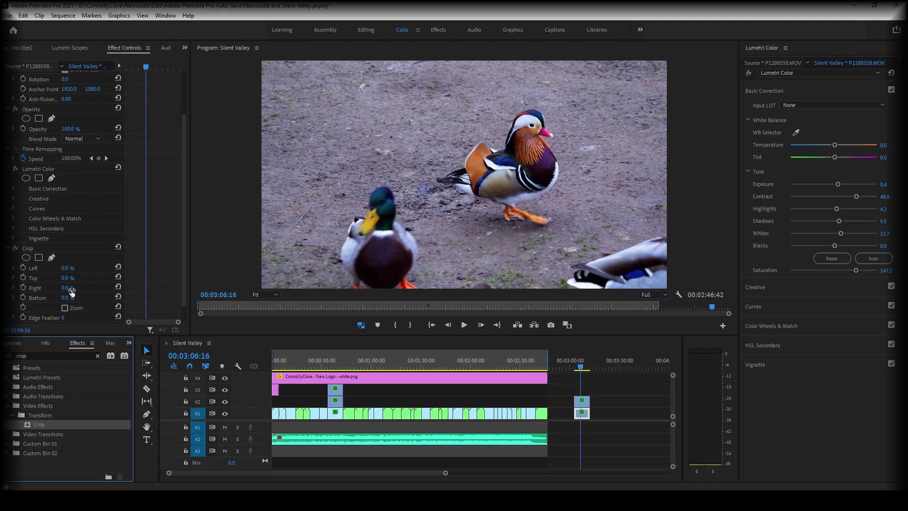
left_click_drag(66, 288, 38, 288)
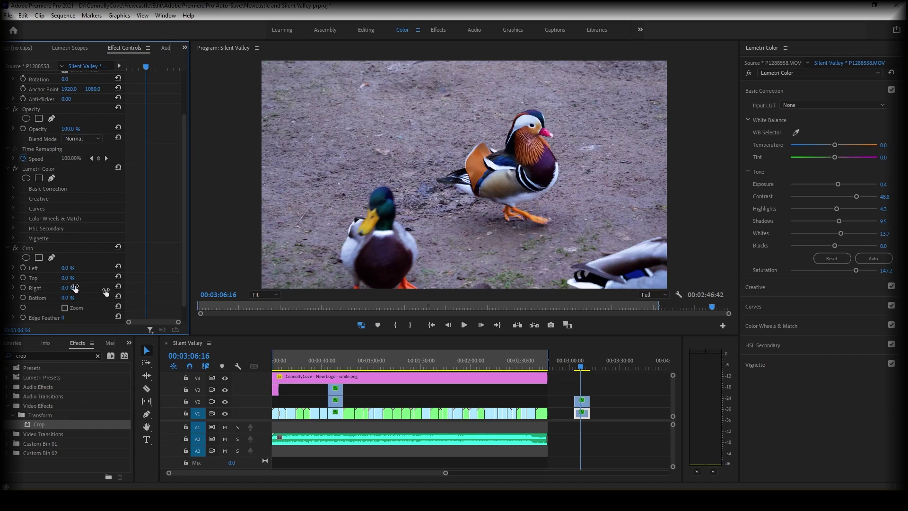
Step: Crop the upper duck clip's right side to 50% in Effect Controls
left_click(584, 403)
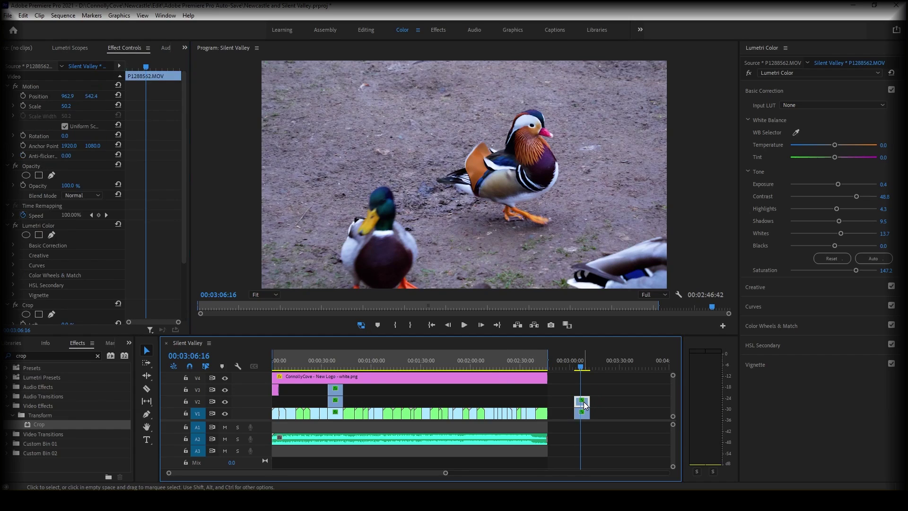
scroll(92, 243, "down", 1)
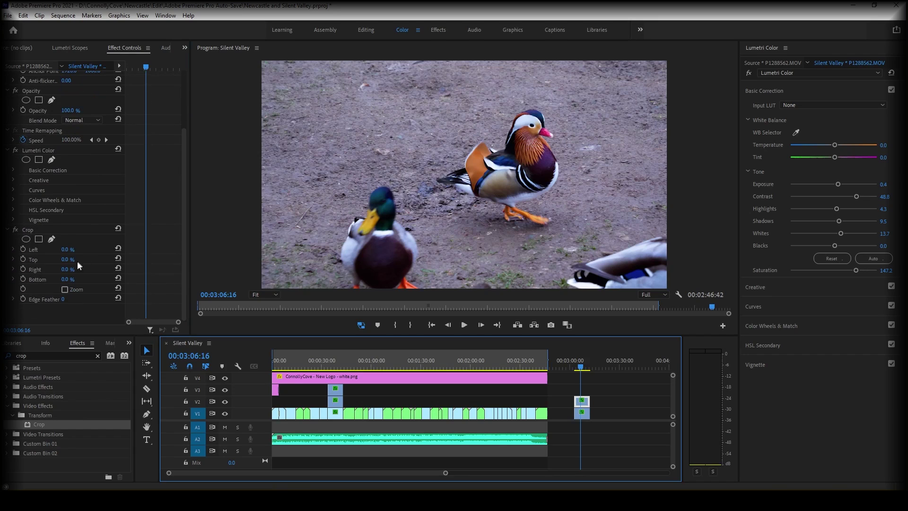
left_click_drag(65, 269, 85, 269)
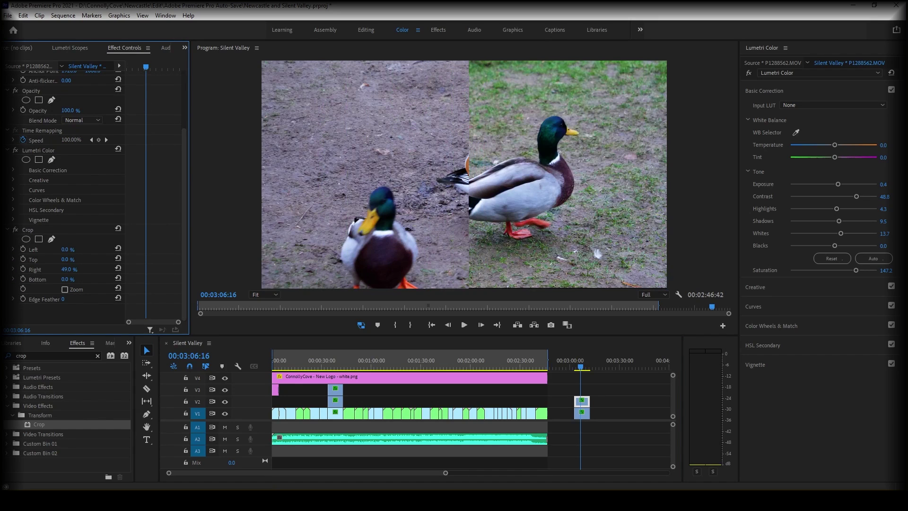
left_click(75, 268)
type("50")
key("Return")
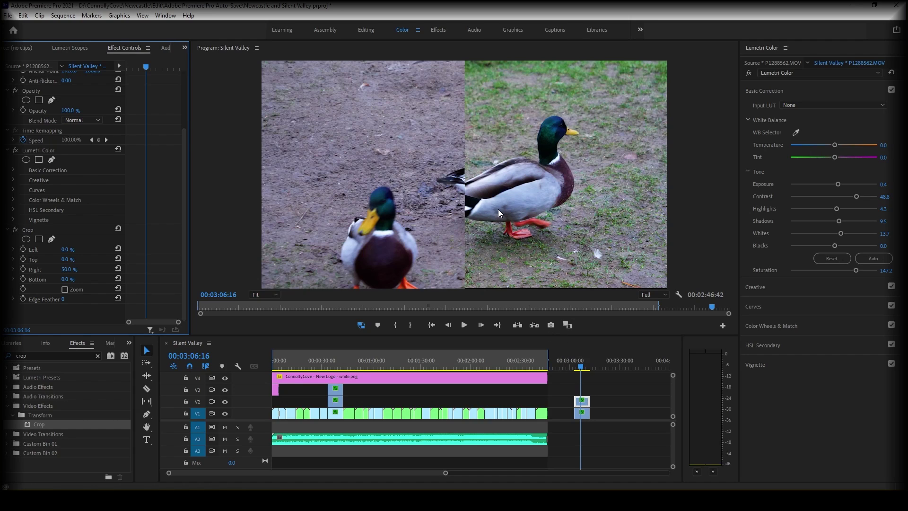
Step: Drag the cropped duck strip to the centre of the frame, flanked by the grass shot
left_click_drag(407, 201, 508, 200)
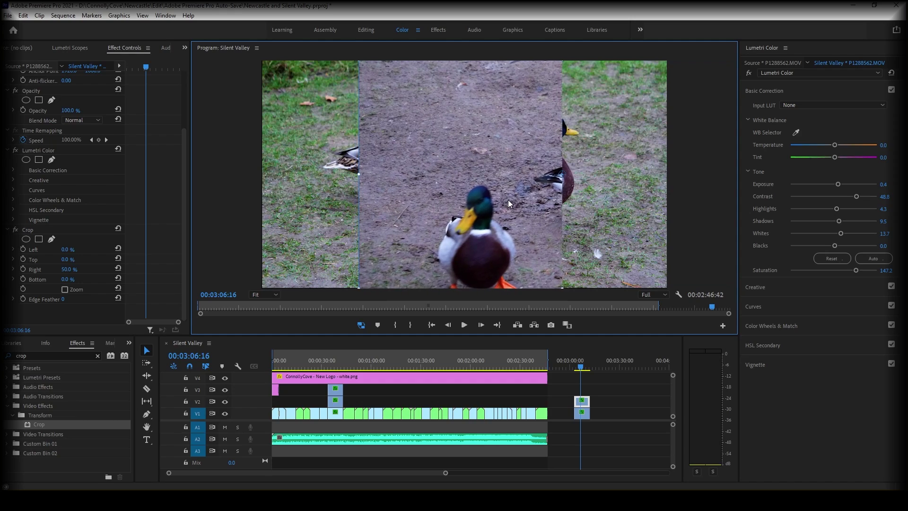
left_click(615, 421)
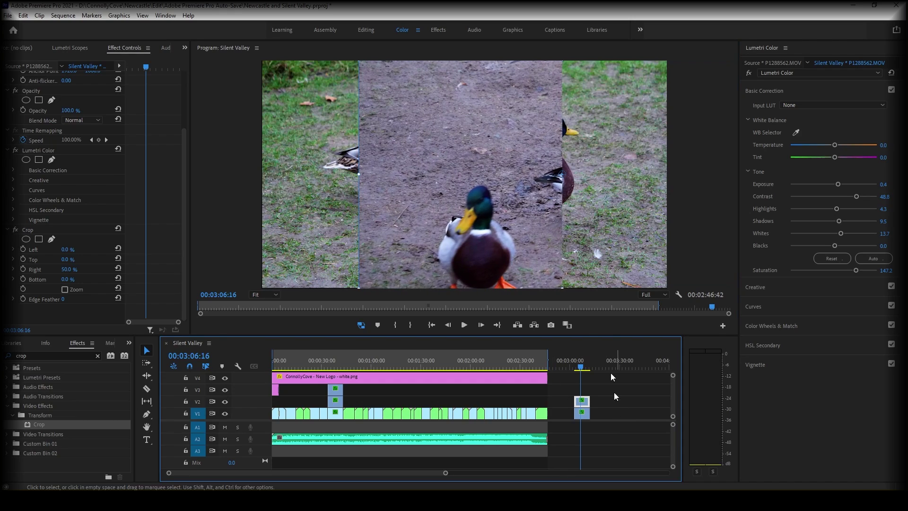
left_click(605, 198)
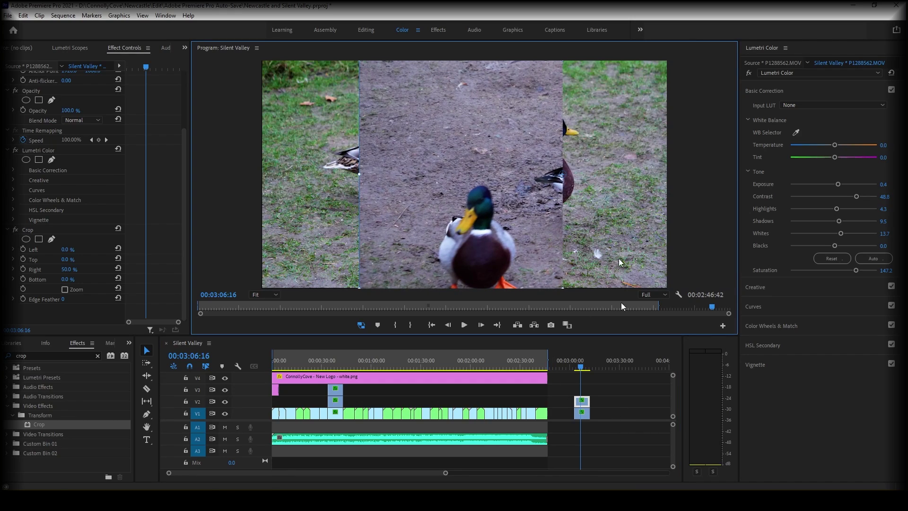
Step: Crop 56% off the left of the mallard clip
left_click(628, 427)
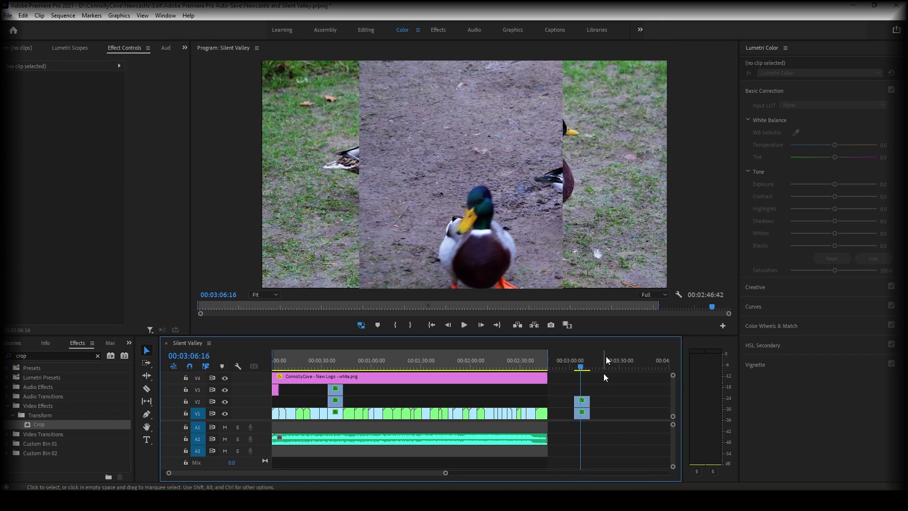
left_click(608, 243)
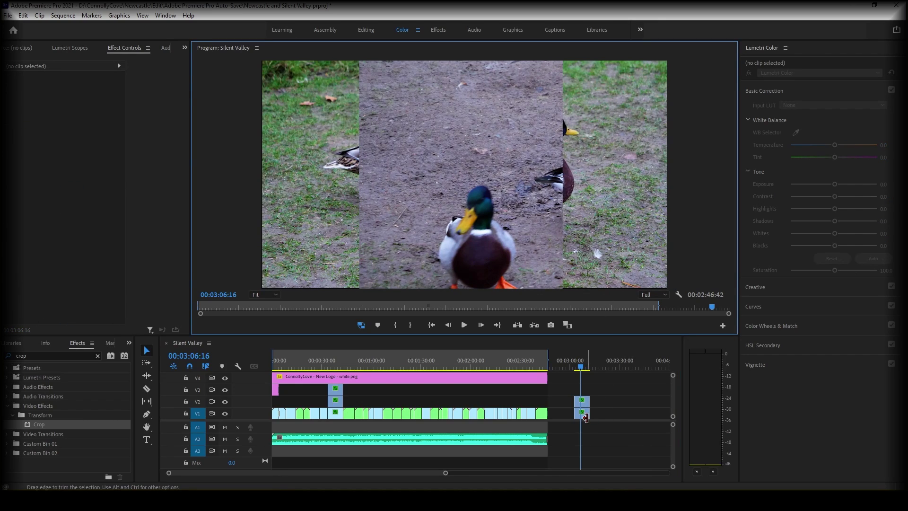
left_click(584, 415)
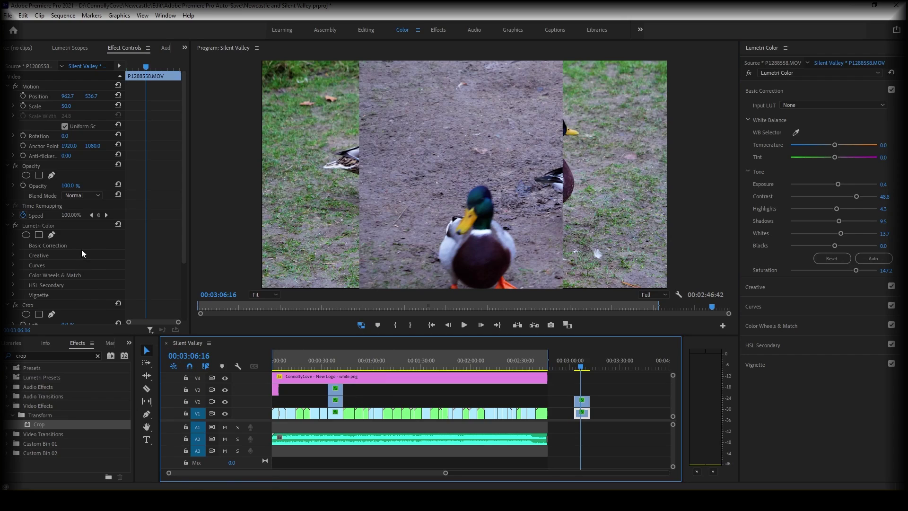
scroll(69, 246, "down", 1)
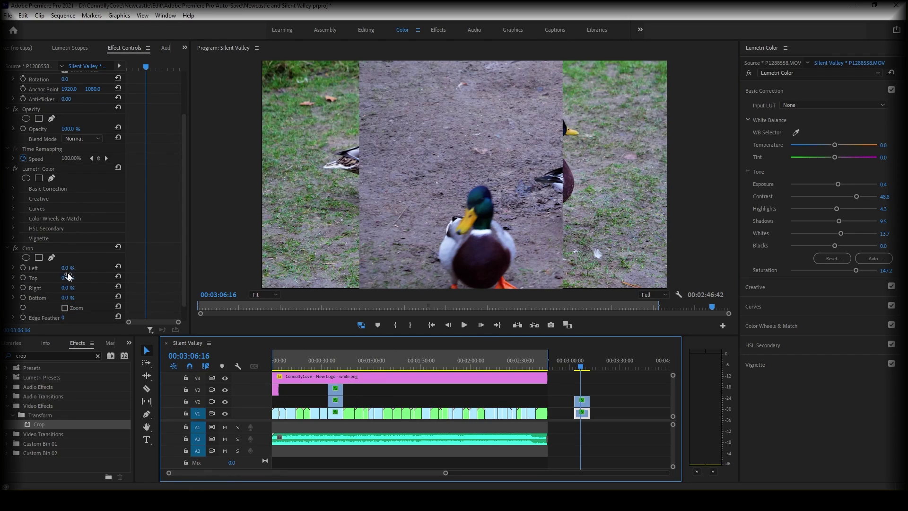
left_click(68, 274)
left_click_drag(65, 267, 92, 268)
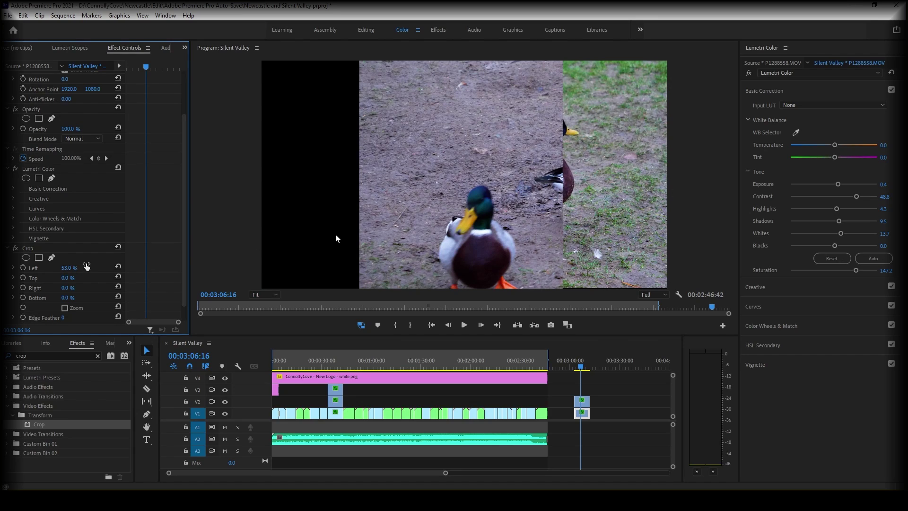
Step: Slide the second duck shot left and nudge it to leave a thin gap between panels
left_click(620, 219)
left_click_drag(617, 219, 504, 218)
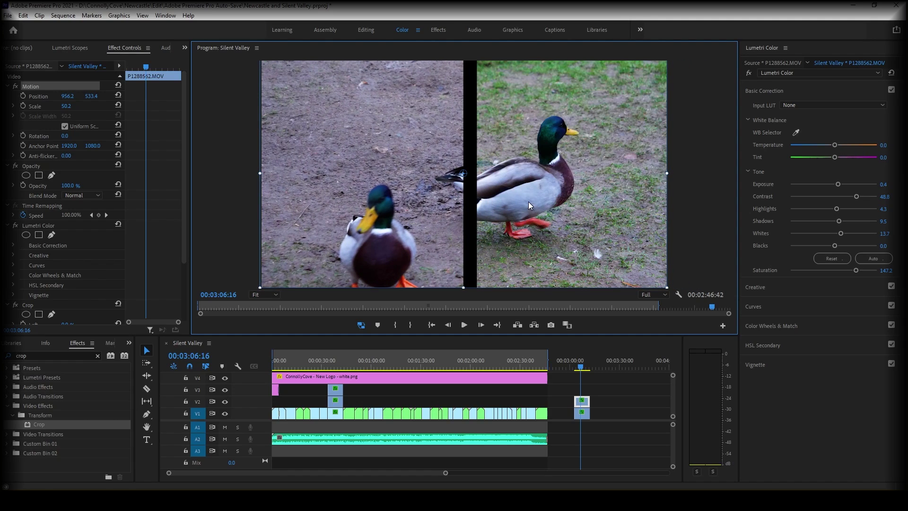
left_click(636, 463)
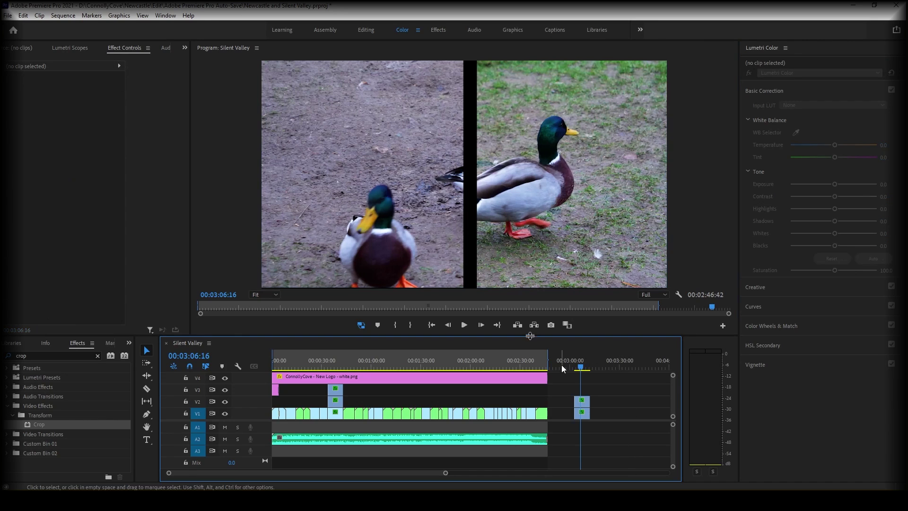
left_click(427, 220)
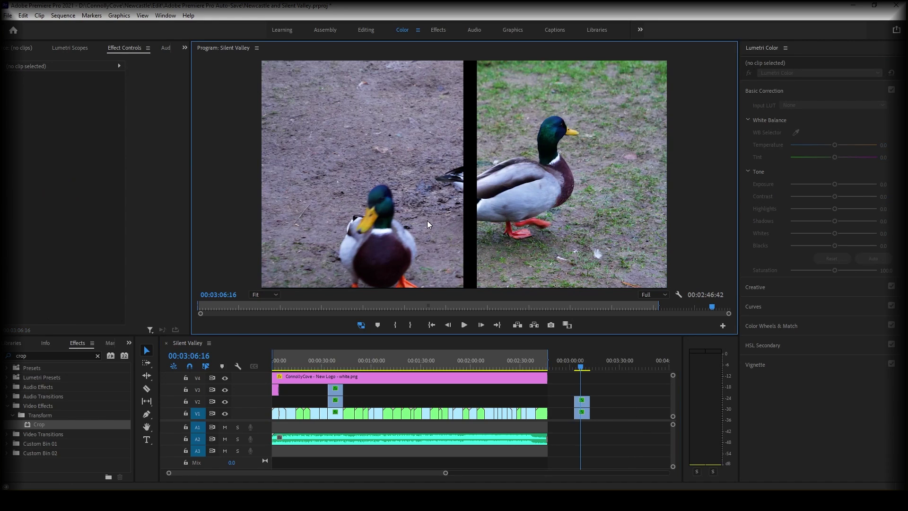
left_click(550, 212)
left_click_drag(575, 236, 576, 238)
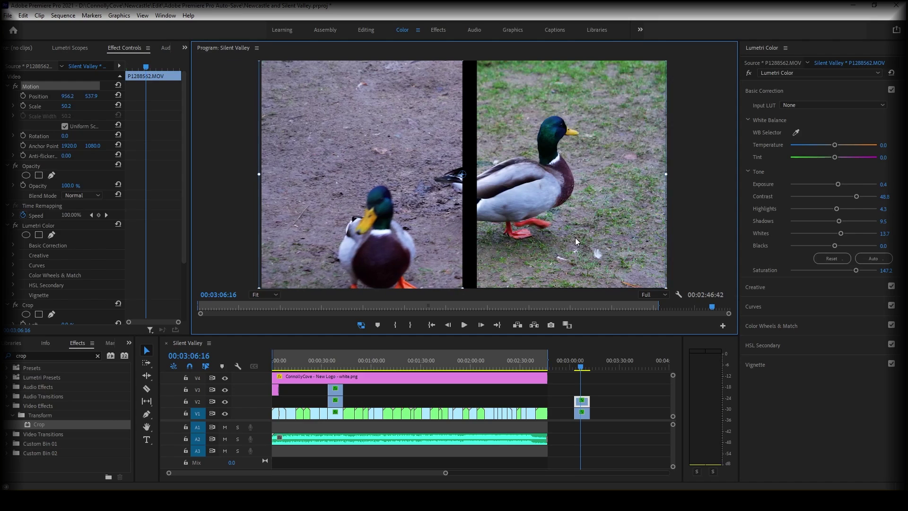
left_click(640, 439)
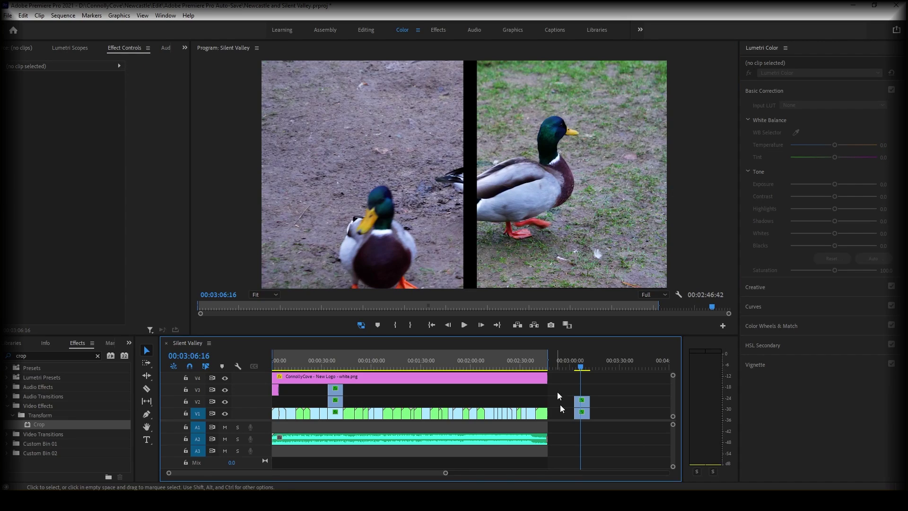
Step: Clear the crop search in Effects and paste a new short clip after the split screen on V1
left_click(95, 355)
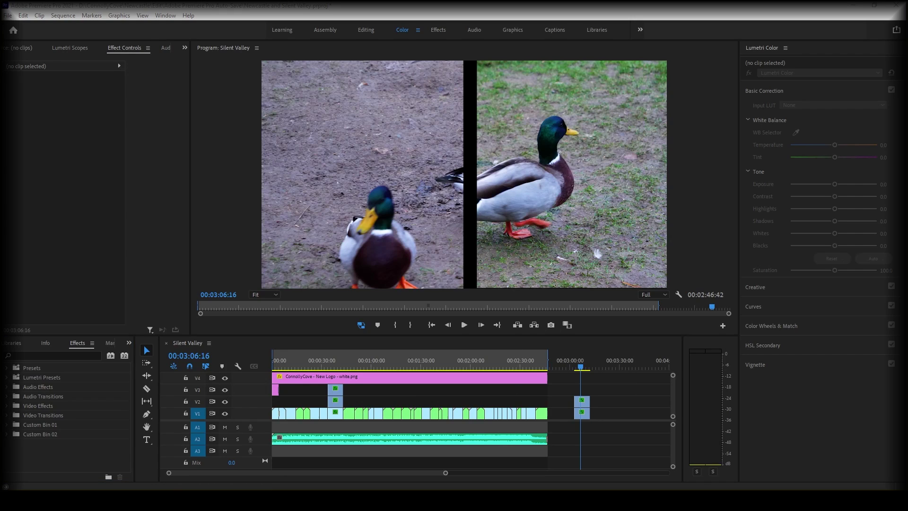
left_click(582, 412)
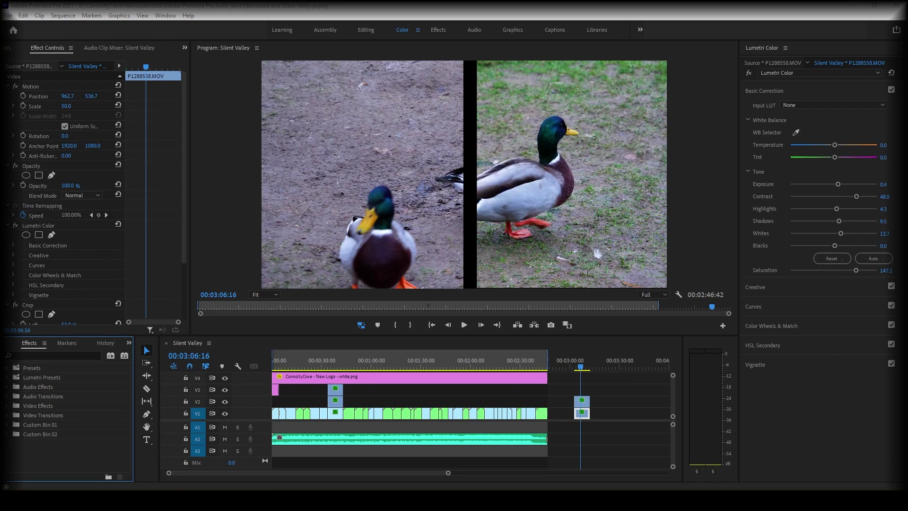
left_click(617, 430)
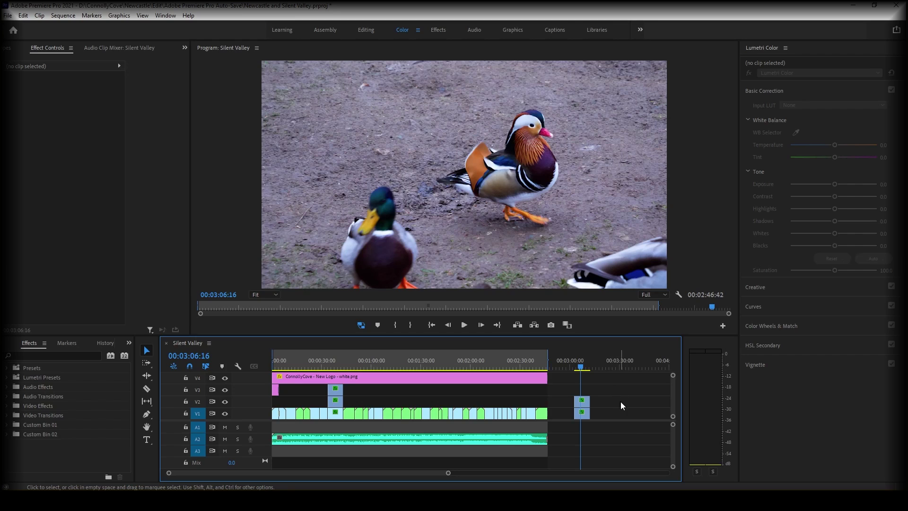
key("ctrl+v")
key("ctrl+v")
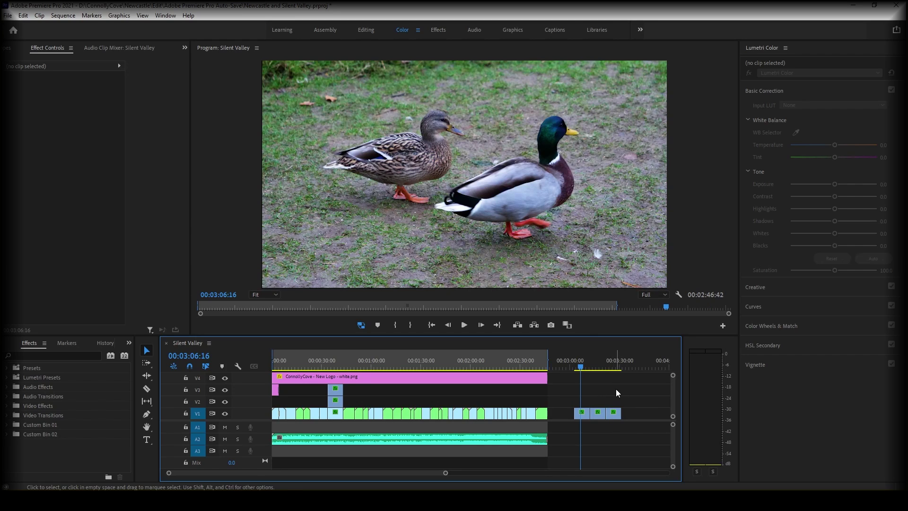
Step: In the Graphics workspace, drag '01. 3 Frames Multi Screen 1' onto the timeline above V1
left_click(513, 30)
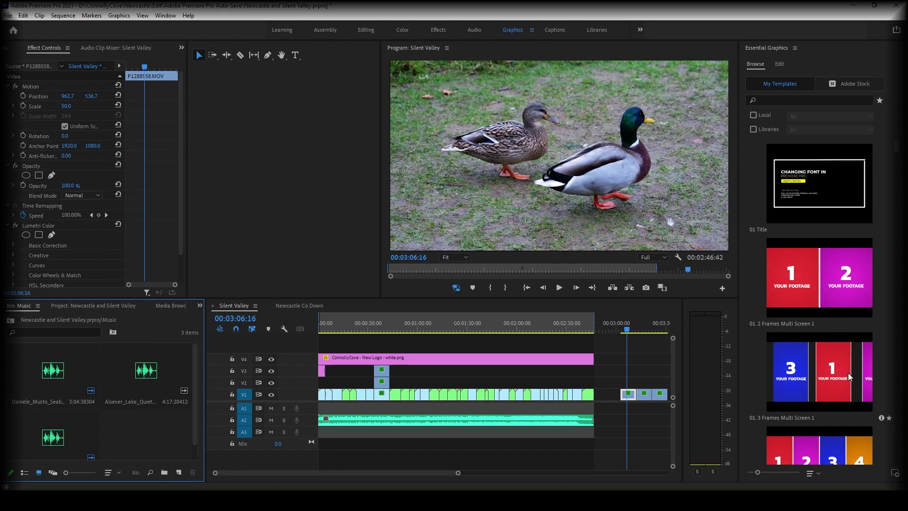
scroll(843, 379, "down", 3)
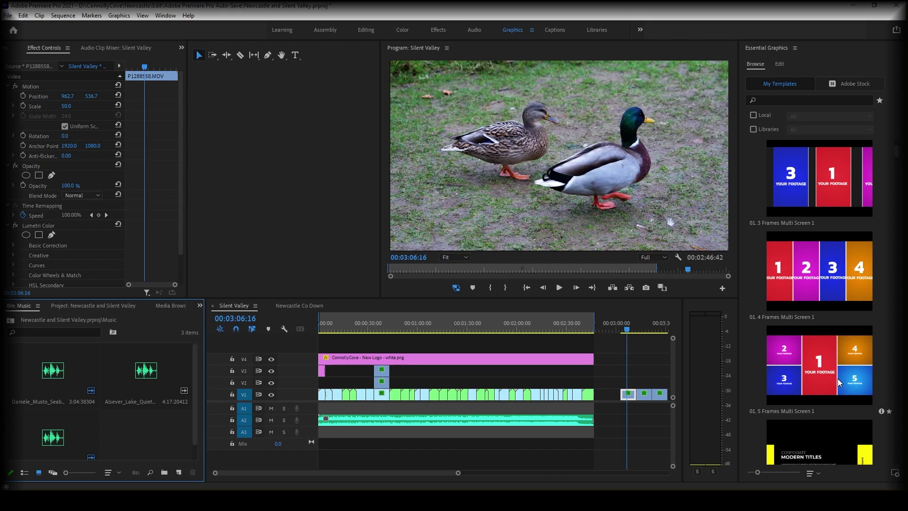
left_click(836, 184)
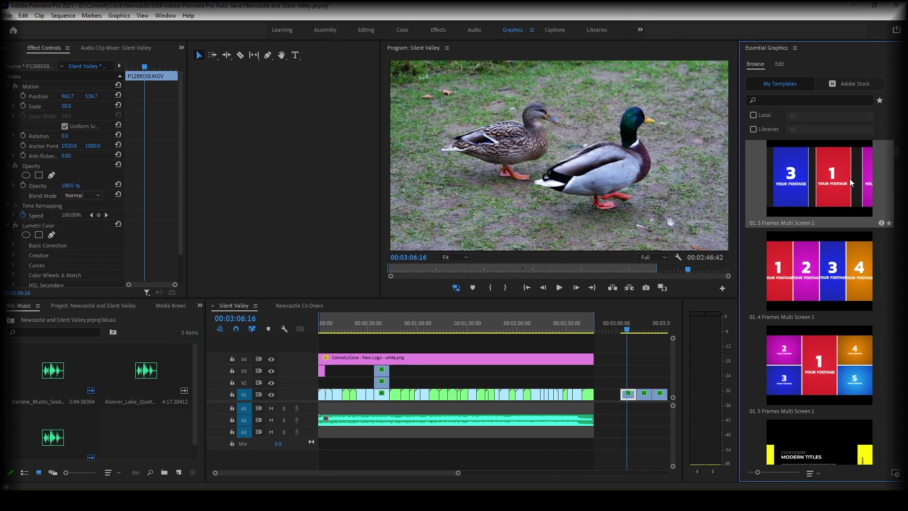
left_click_drag(849, 182, 614, 370)
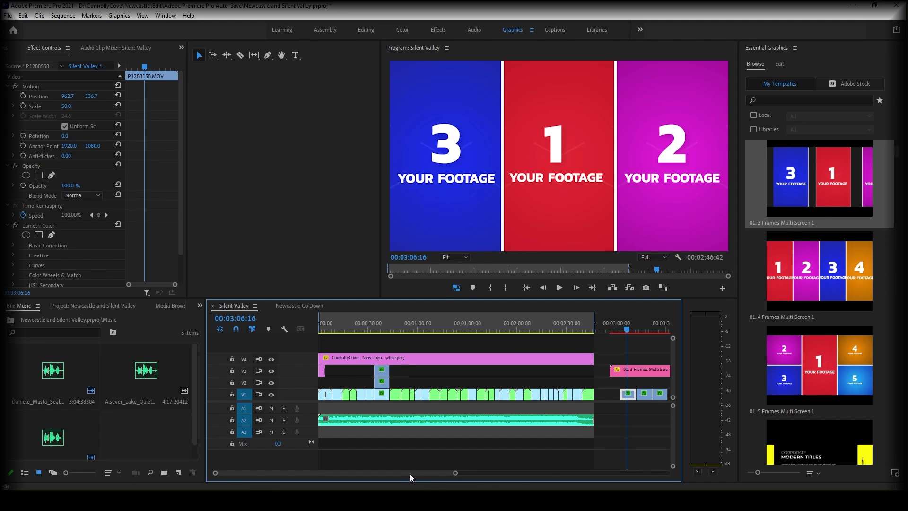
Step: Delete the three V1 duck clips and select the template clip on V3 for editing
left_click_drag(409, 473, 424, 473)
left_click_drag(607, 415, 546, 388)
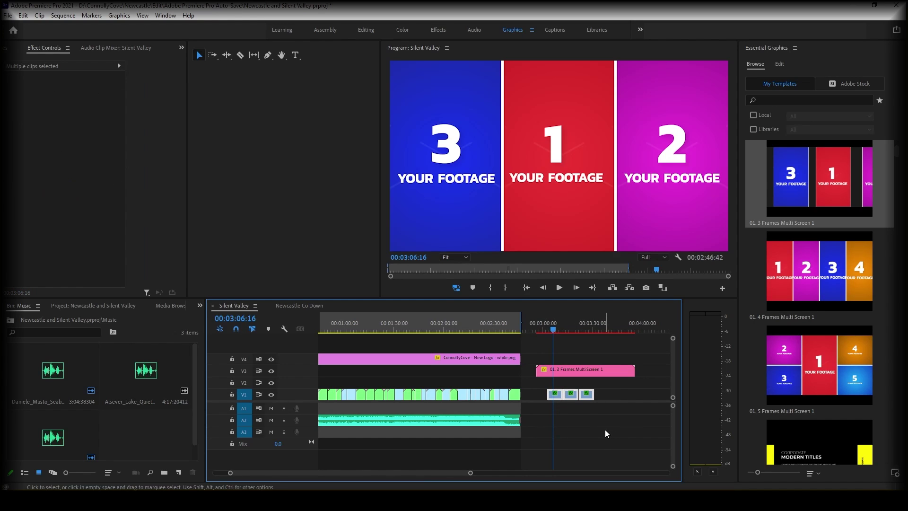
key("Delete")
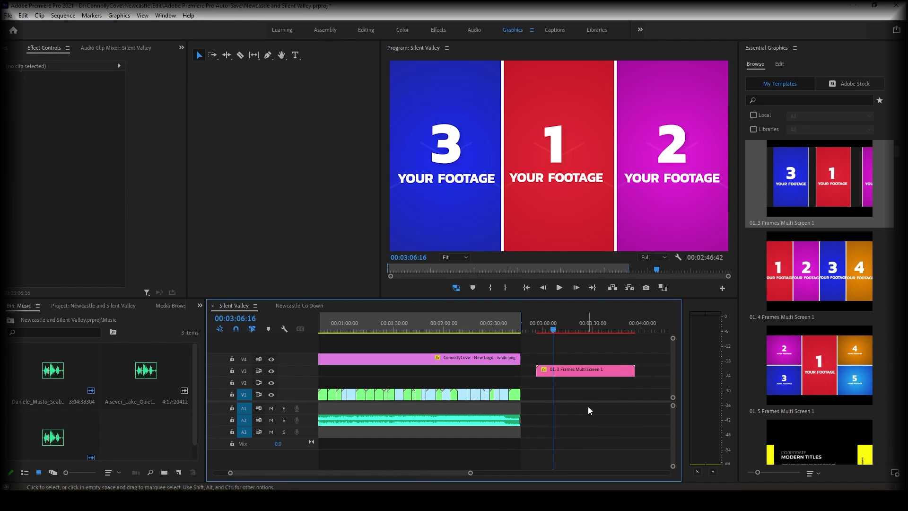
left_click(585, 370)
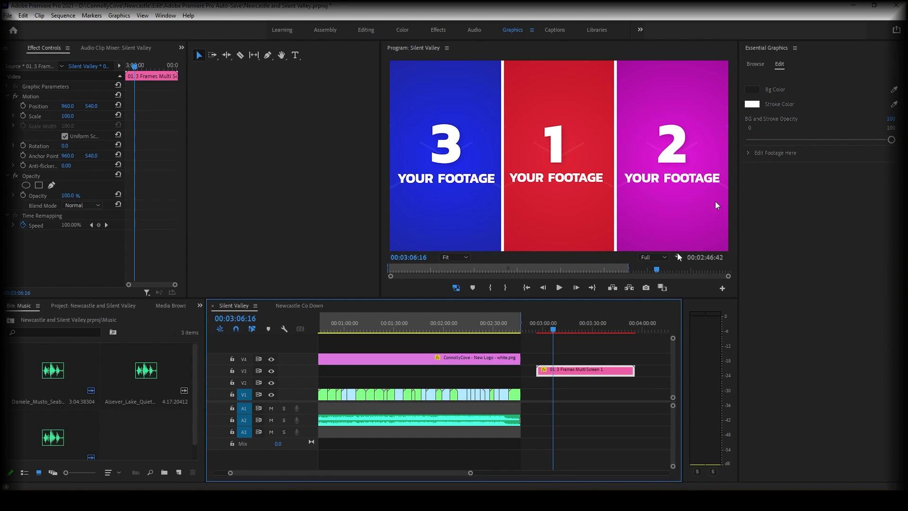
Step: Replace the Footage 21 placeholder with waterfall clip 00107.MTS from Explorer
left_click(748, 153)
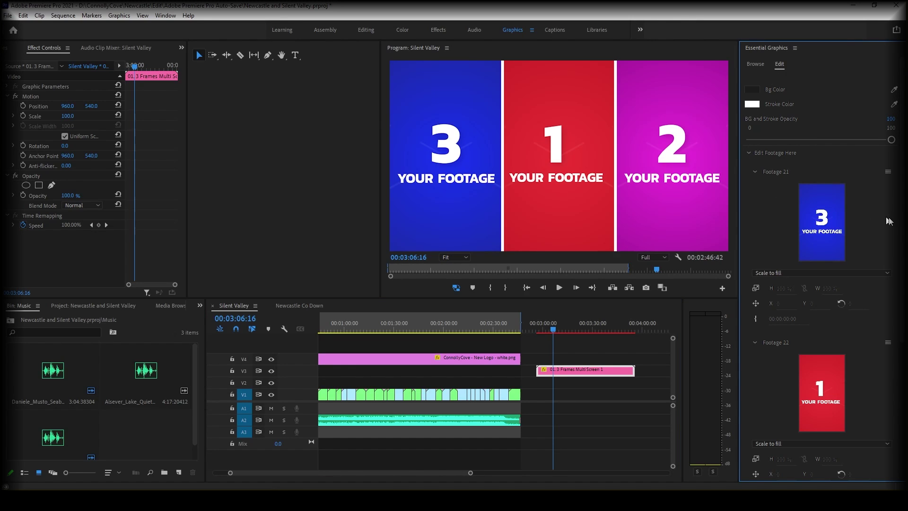
left_click(888, 172)
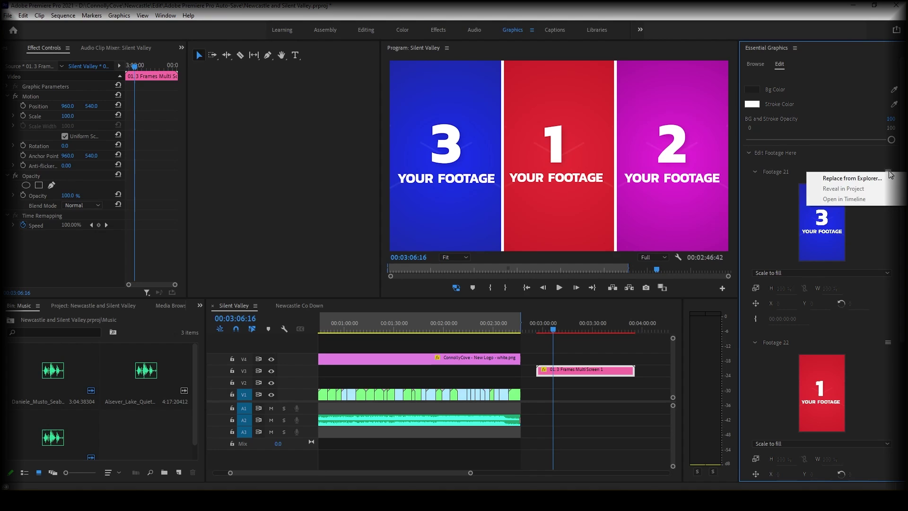
left_click(884, 184)
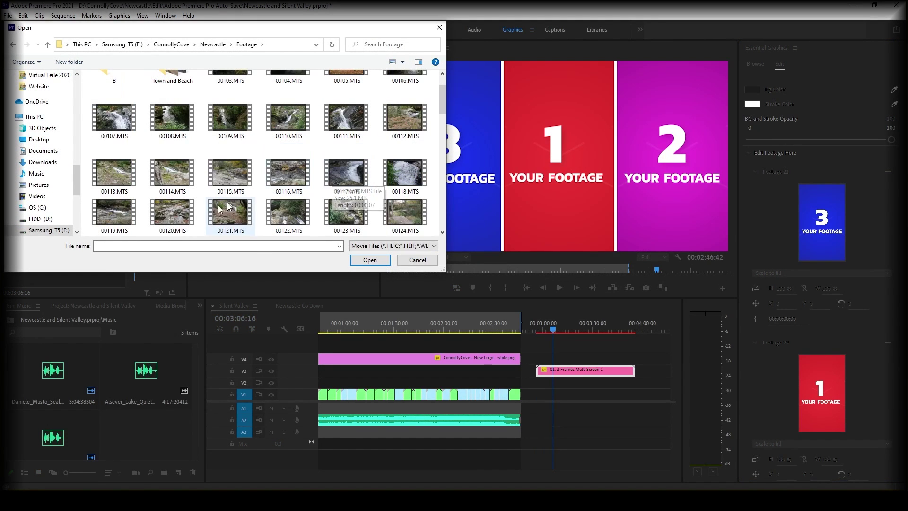
scroll(175, 179, "down", 4)
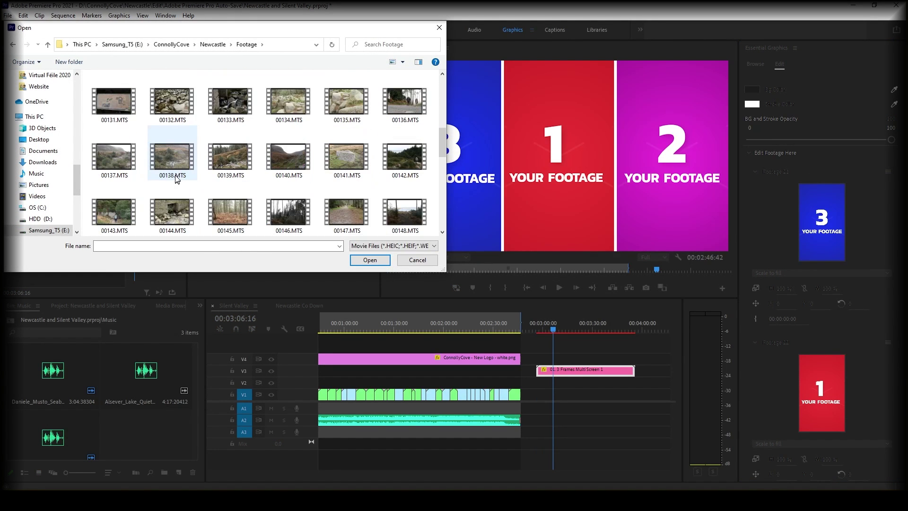
scroll(106, 163, "up", 4)
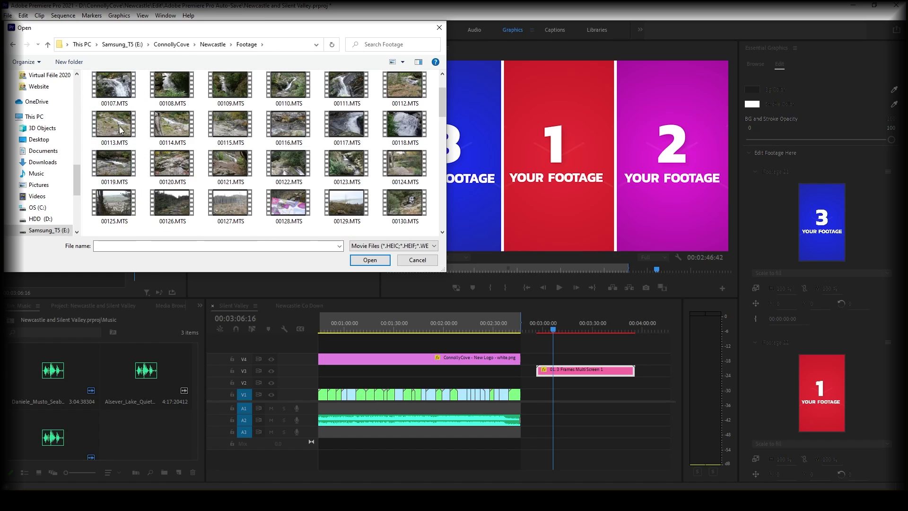
left_click(104, 87)
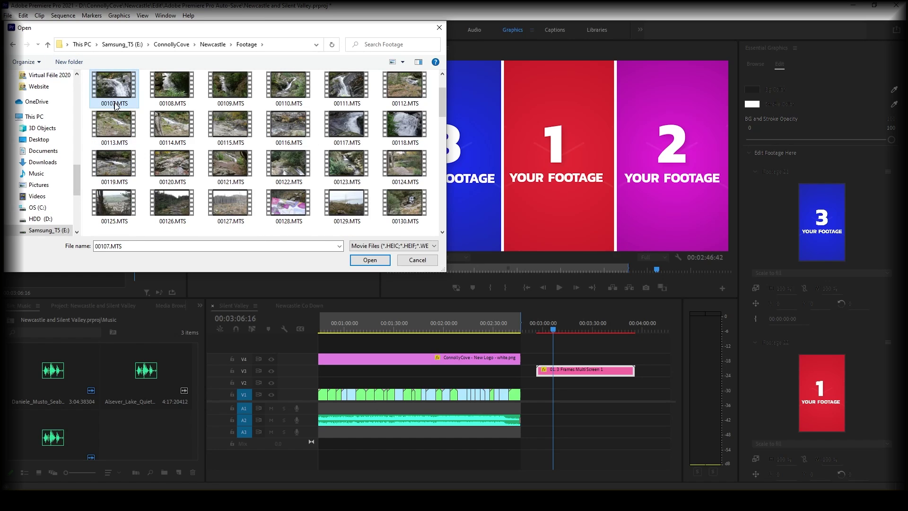
left_click(370, 260)
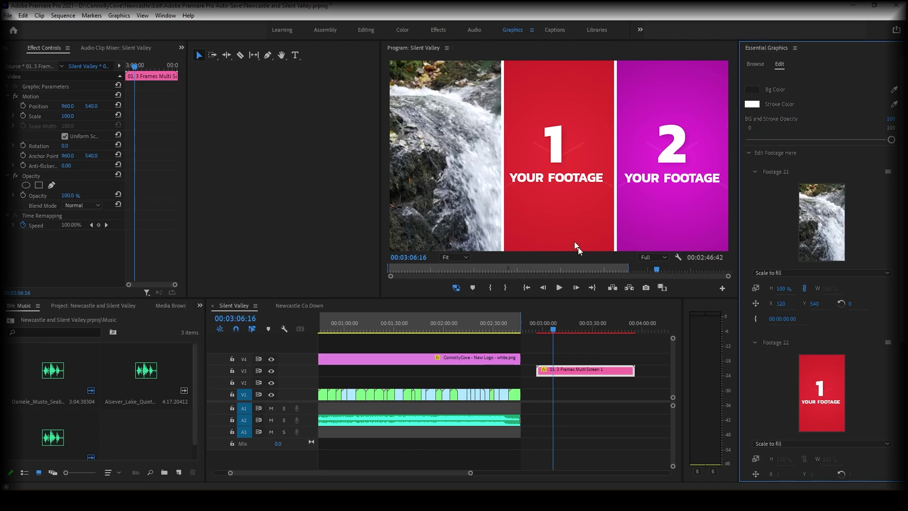
Step: Replace the Footage 22 placeholder with clip 00136.MTS from Explorer
left_click(610, 370)
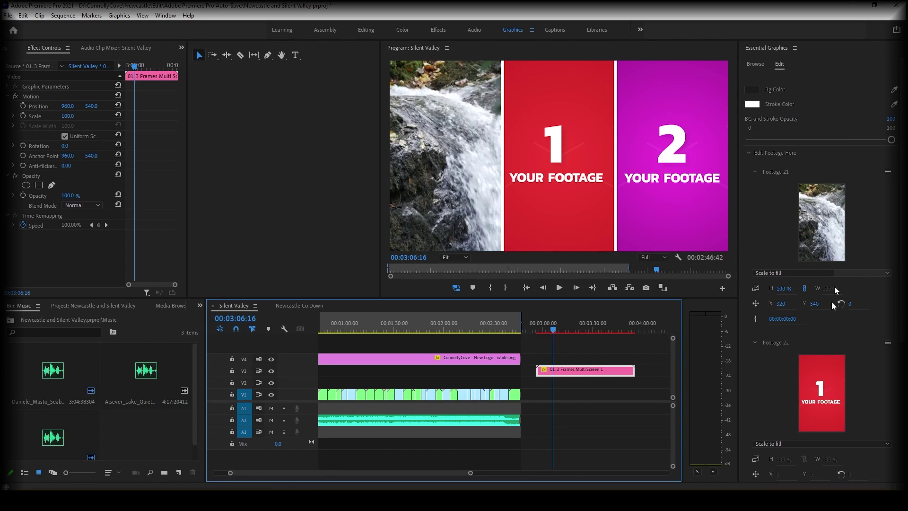
scroll(837, 290, "down", 1)
left_click(889, 324)
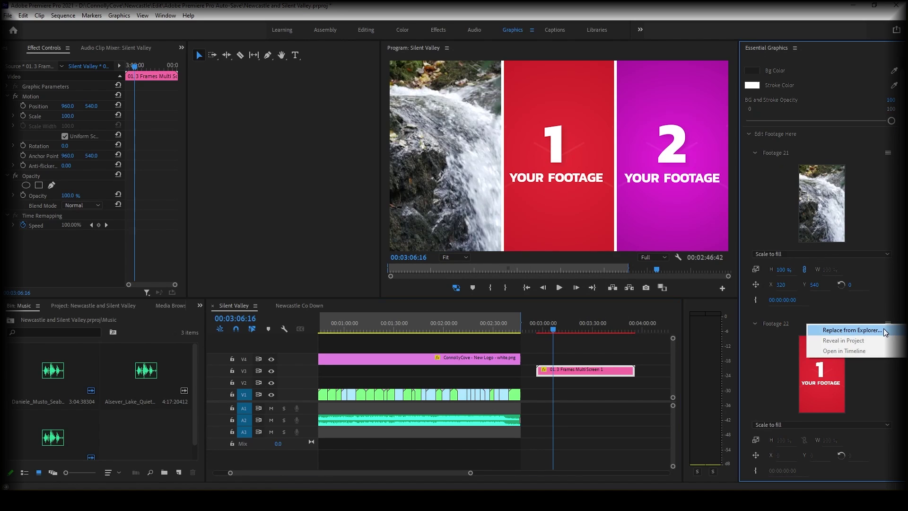
left_click(883, 328)
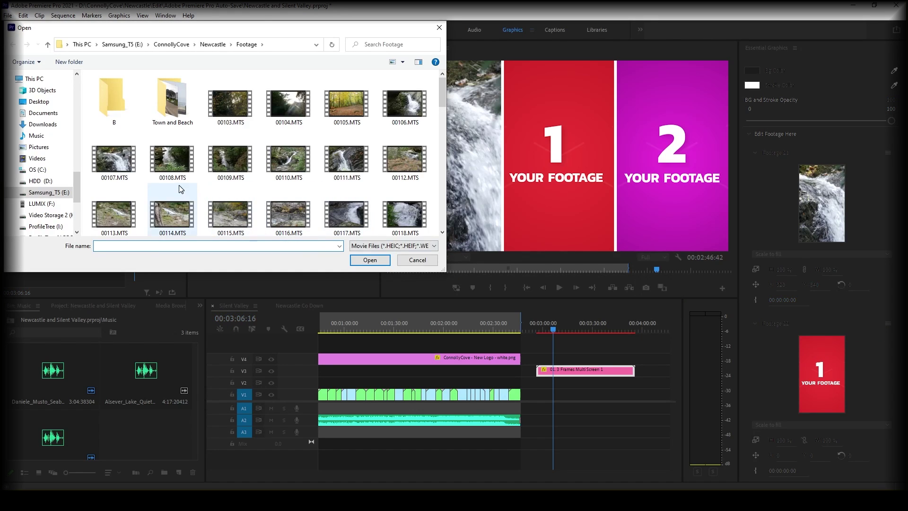
scroll(190, 186, "down", 5)
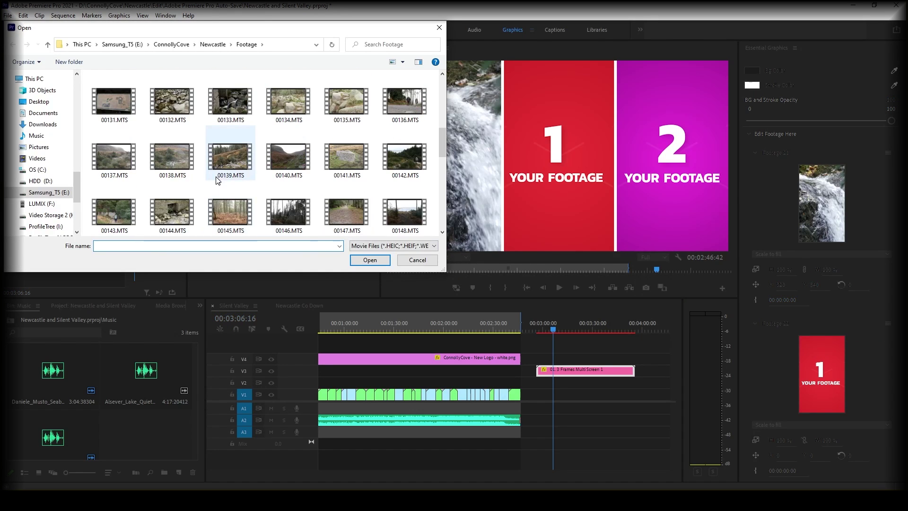
scroll(219, 174, "down", 2)
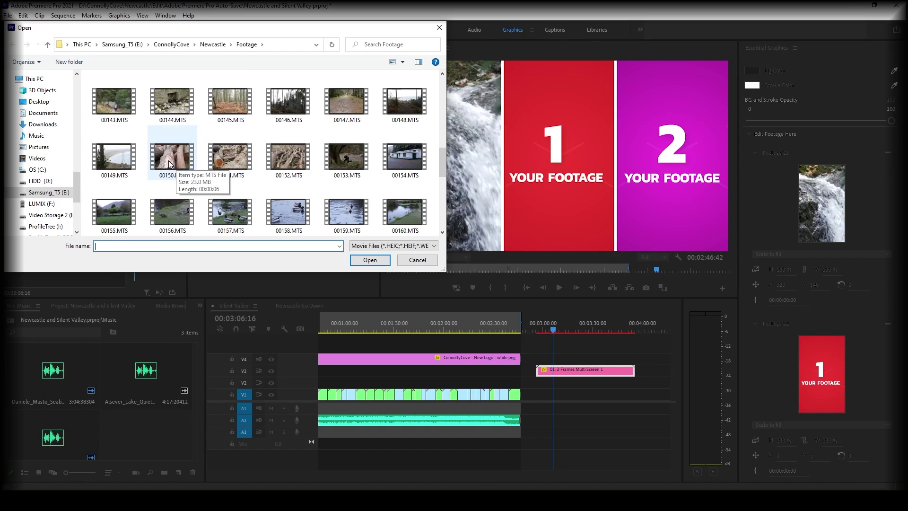
scroll(170, 163, "up", 2)
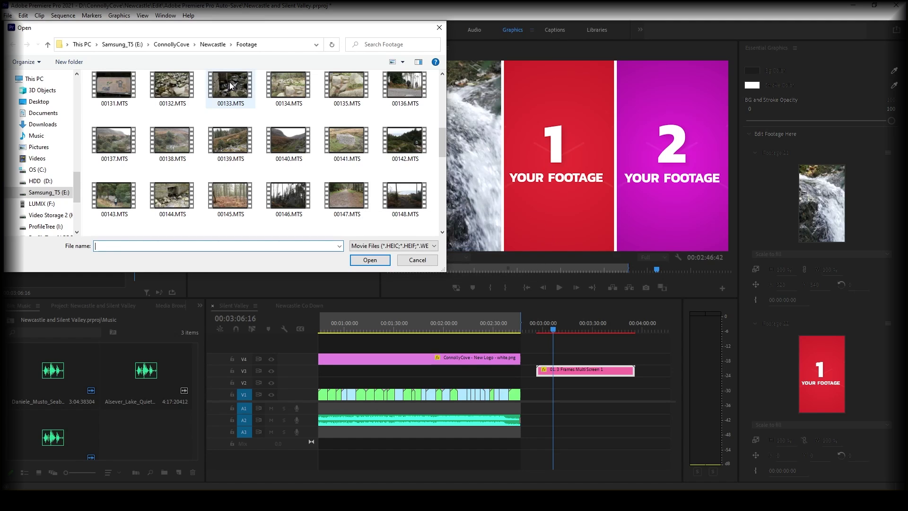
left_click(405, 86)
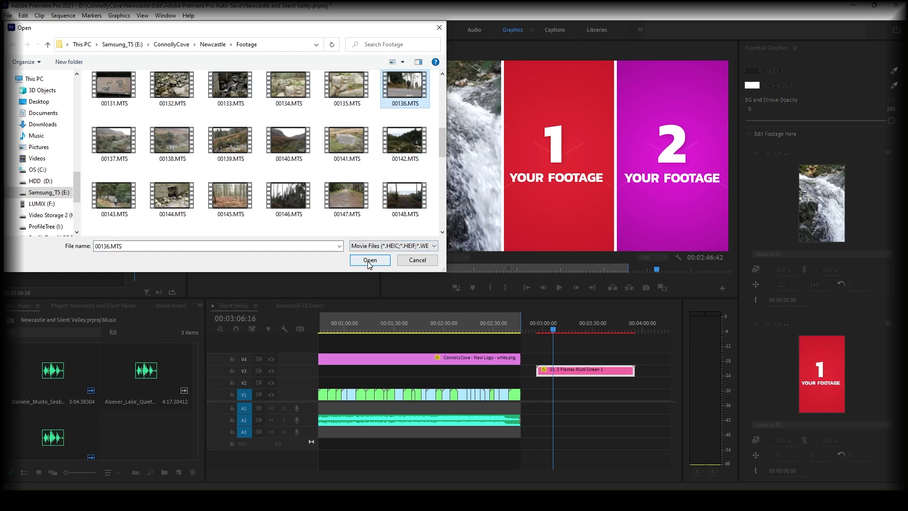
left_click(369, 260)
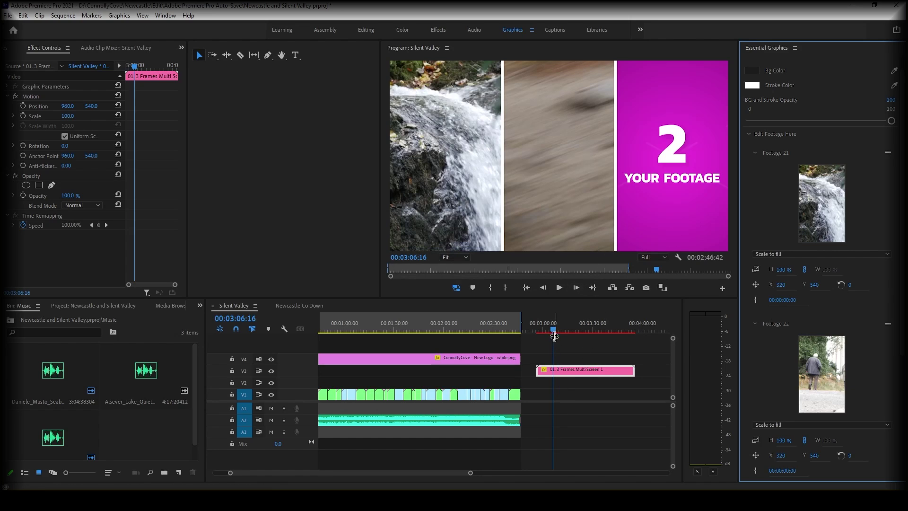
Step: At 00:03:09:18, replace the Footage 23 placeholder with mountain lake clip 00182.MTS
left_click_drag(554, 332, 559, 331)
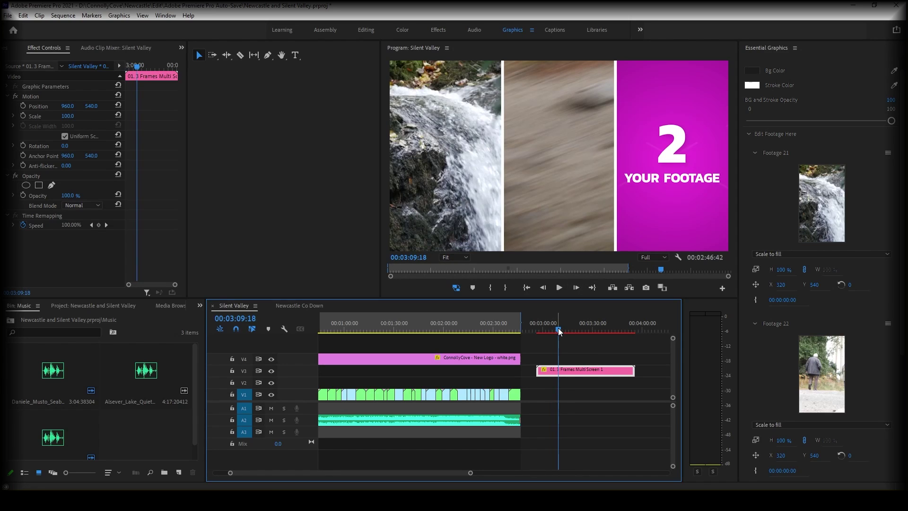
left_click(584, 194)
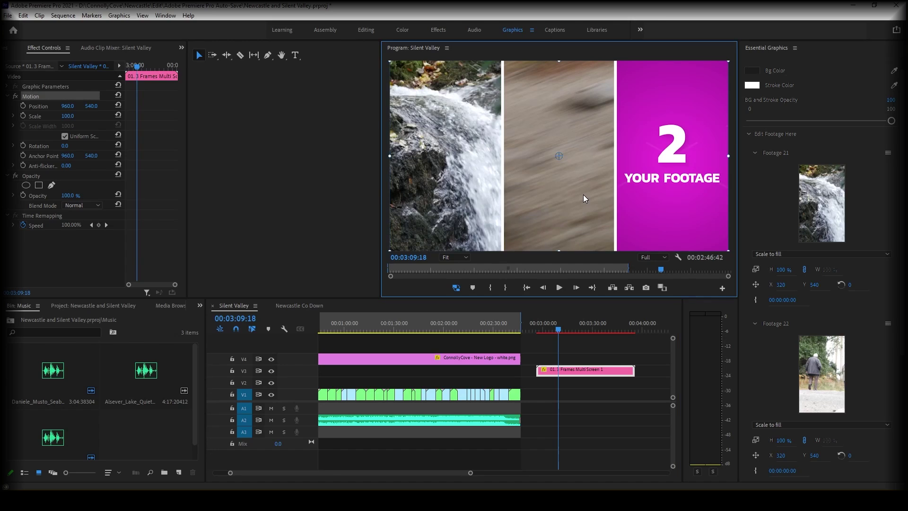
left_click(775, 357)
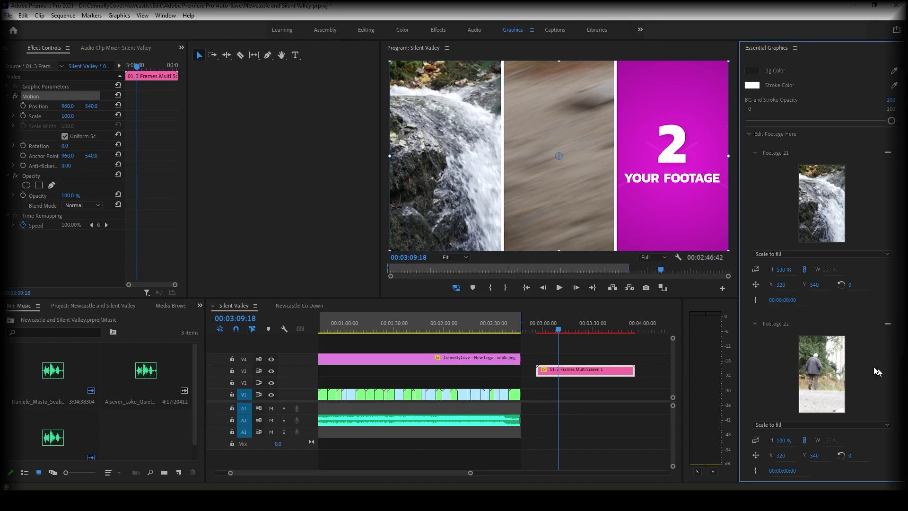
scroll(874, 368, "down", 2)
scroll(833, 356, "down", 5)
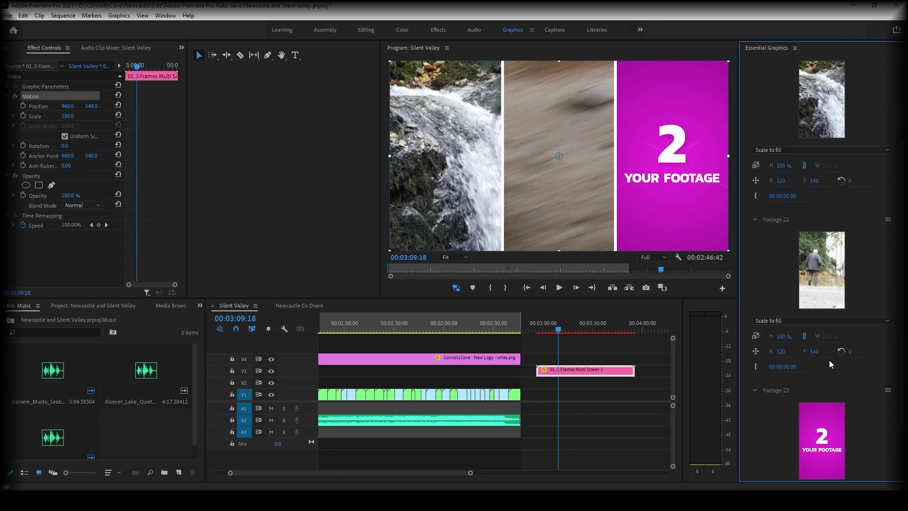
left_click(888, 361)
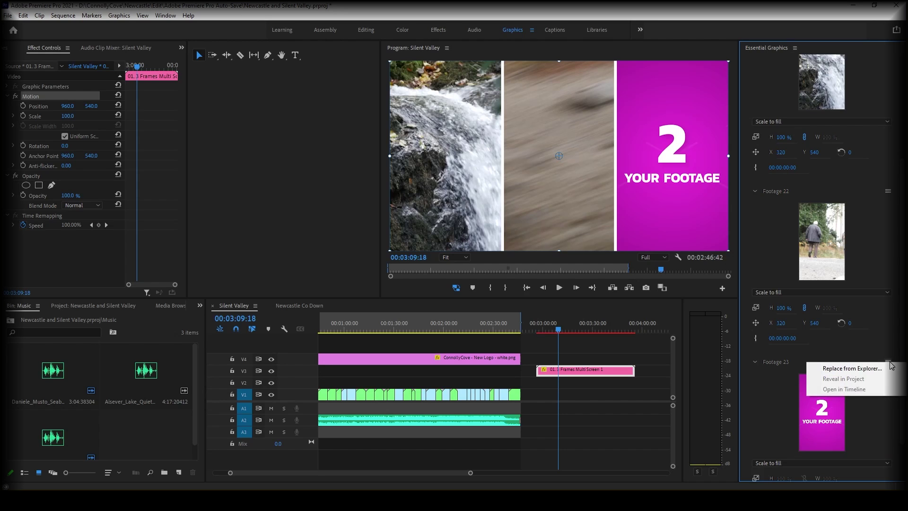
left_click(846, 369)
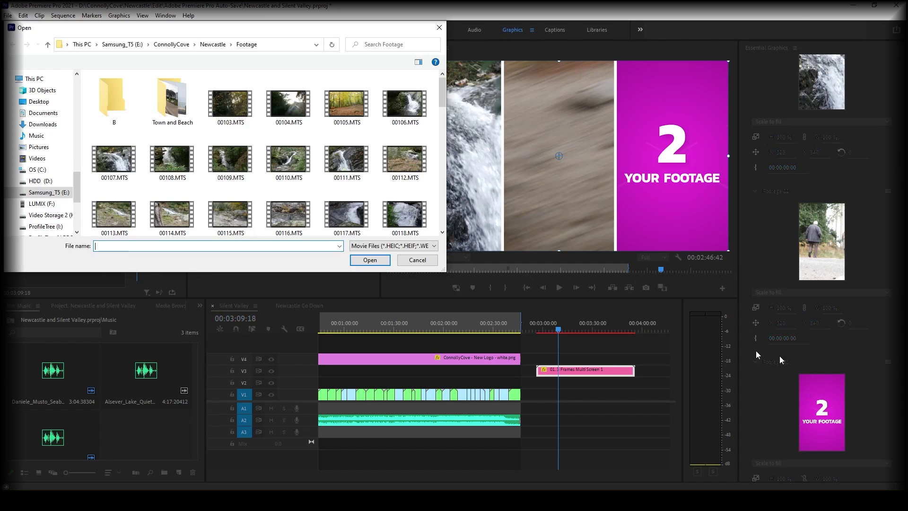
scroll(299, 157, "down", 1)
scroll(299, 157, "down", 7)
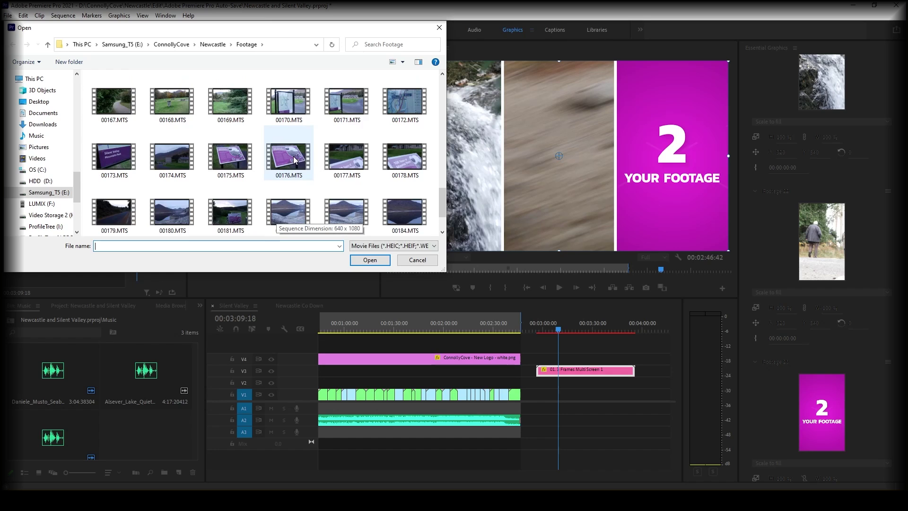
left_click(287, 169)
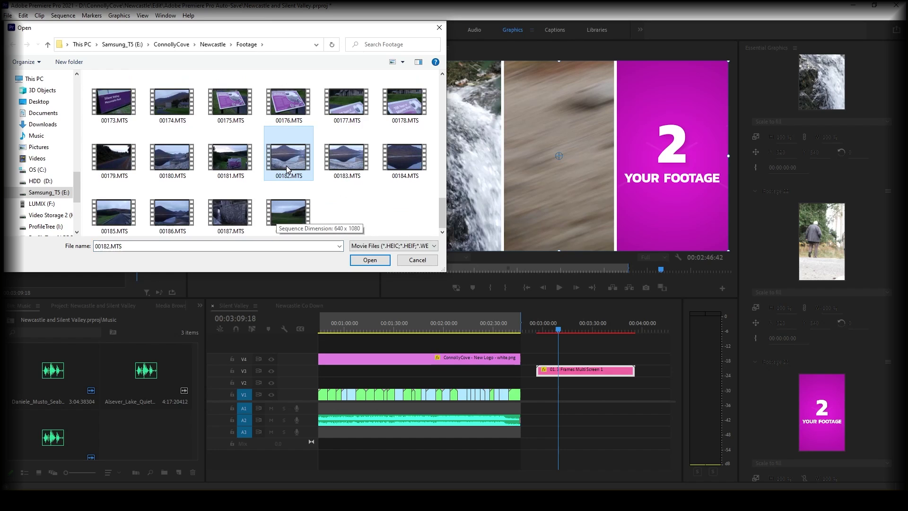
left_click(370, 260)
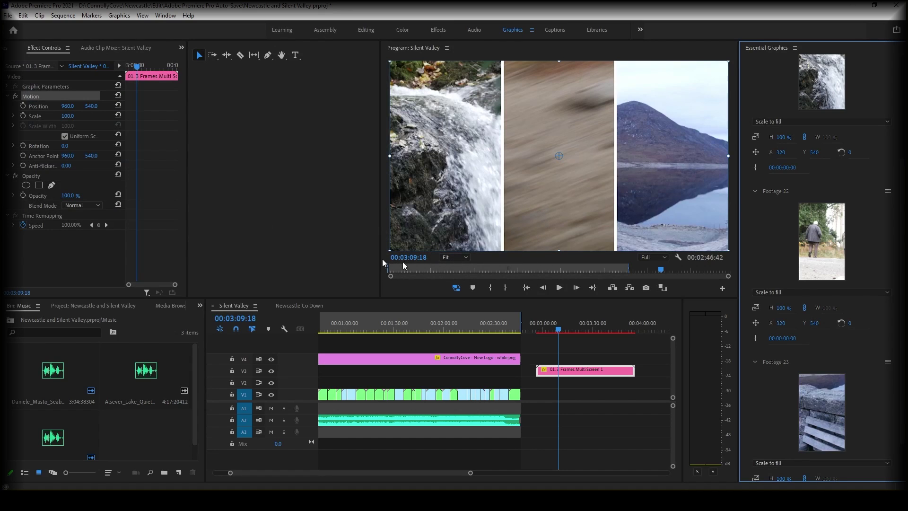
Step: Shift Footage 23's X position to 399 to centre the mountain
scroll(854, 354, "down", 3)
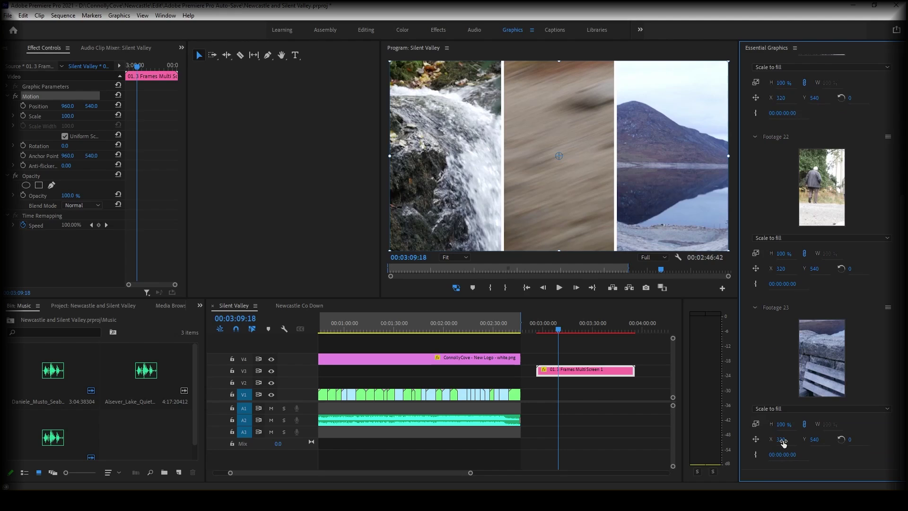
mouse_move(783, 442)
left_mouse_down()
mouse_move(764, 443)
mouse_move(787, 439)
left_mouse_up()
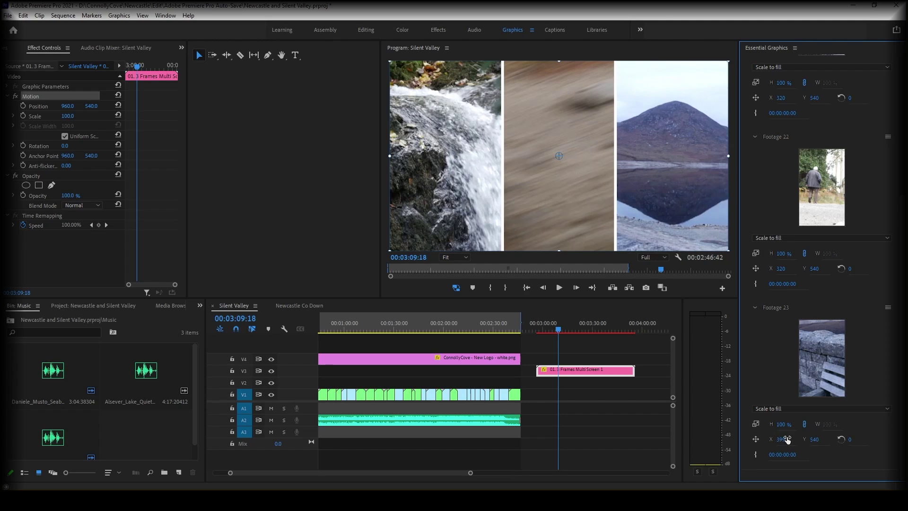
scroll(828, 279, "up", 1)
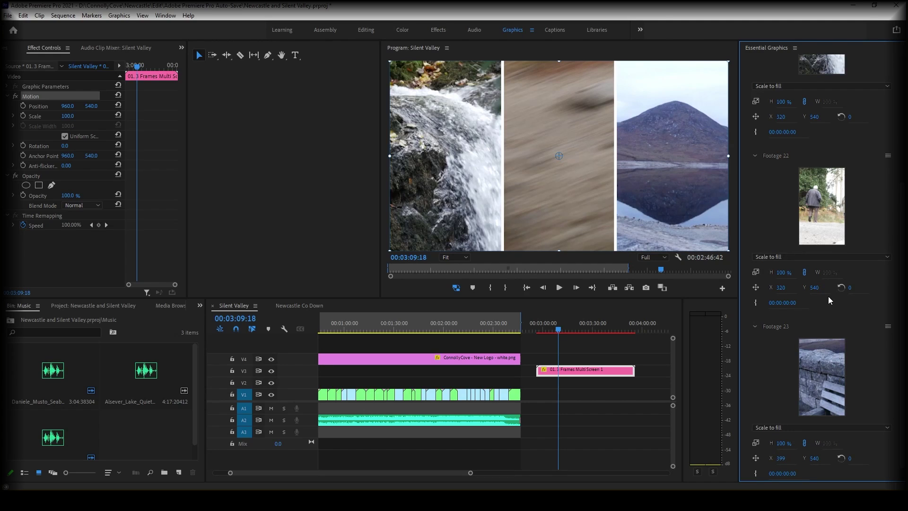
Step: Adjust Footage 22's scale, X and start time 00:00:02:09, then set it to Scale to fit
left_click_drag(781, 273, 828, 273)
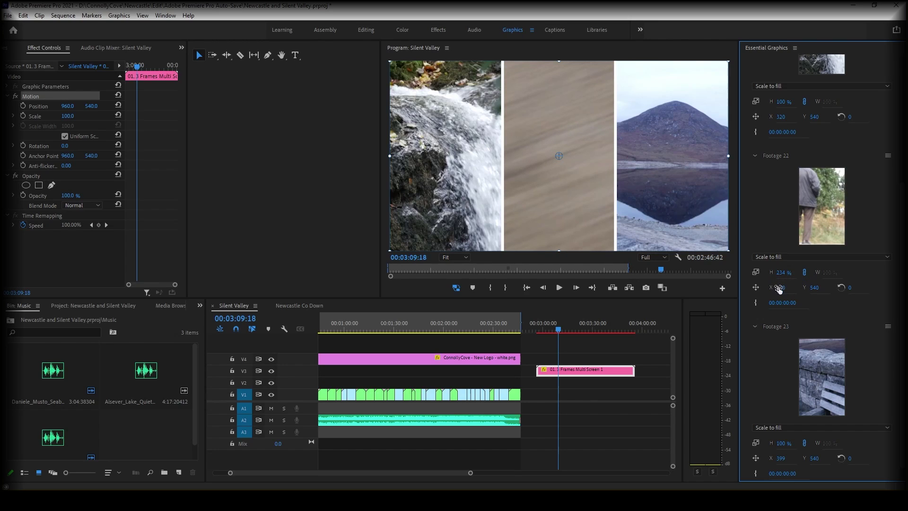
left_click_drag(781, 287, 873, 285)
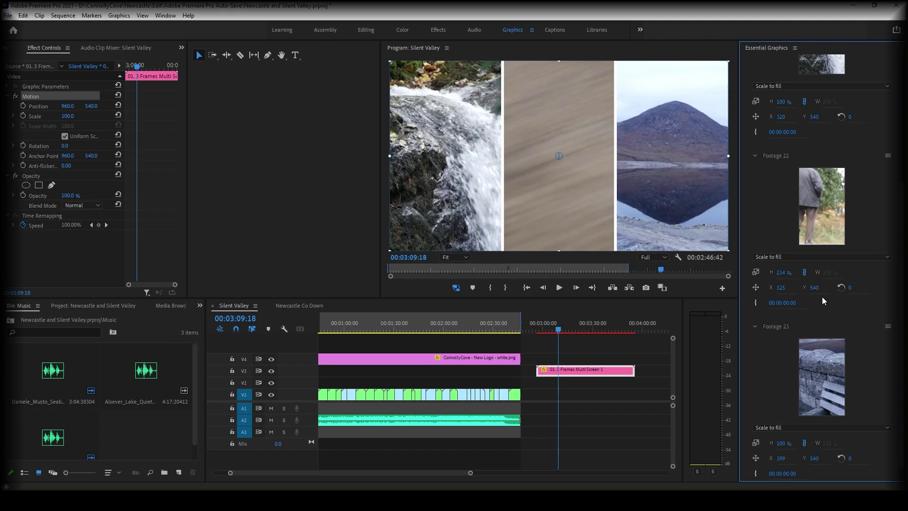
mouse_move(782, 303)
left_mouse_down()
mouse_move(794, 303)
mouse_move(777, 307)
left_mouse_up()
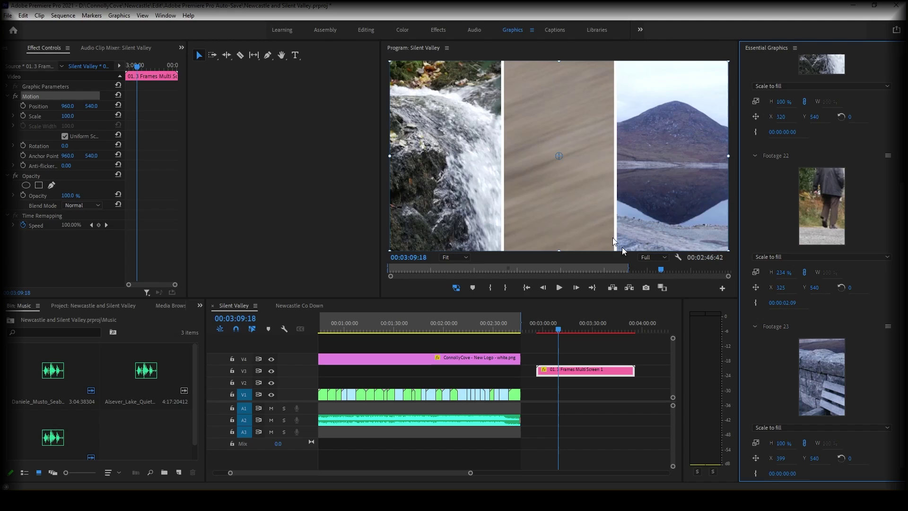
left_click_drag(785, 276, 870, 277)
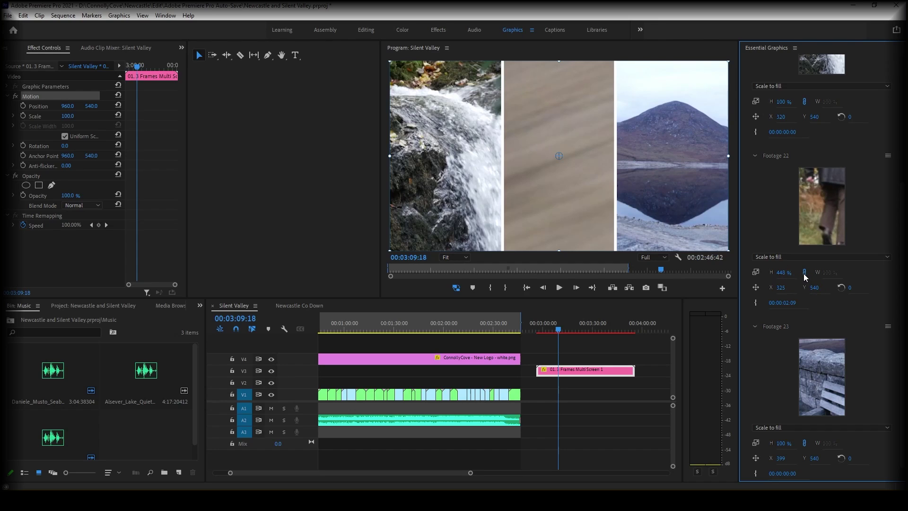
left_click(848, 258)
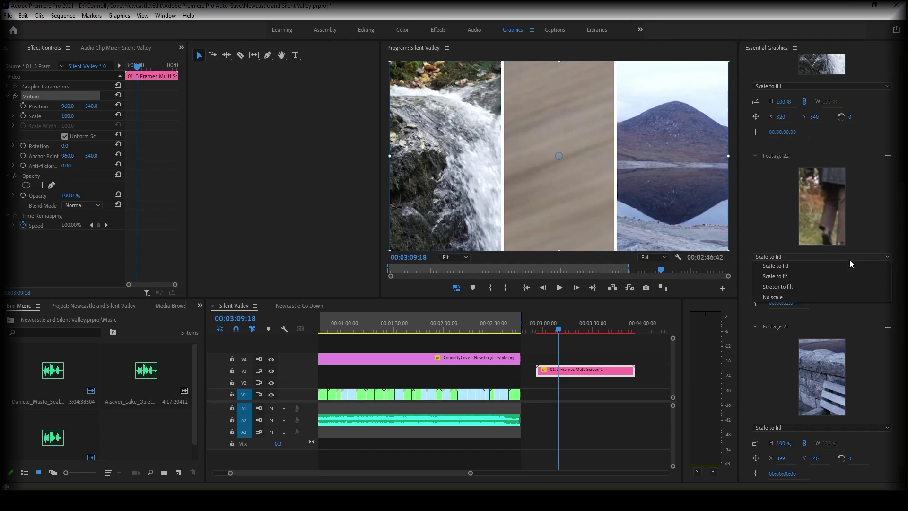
left_click(829, 276)
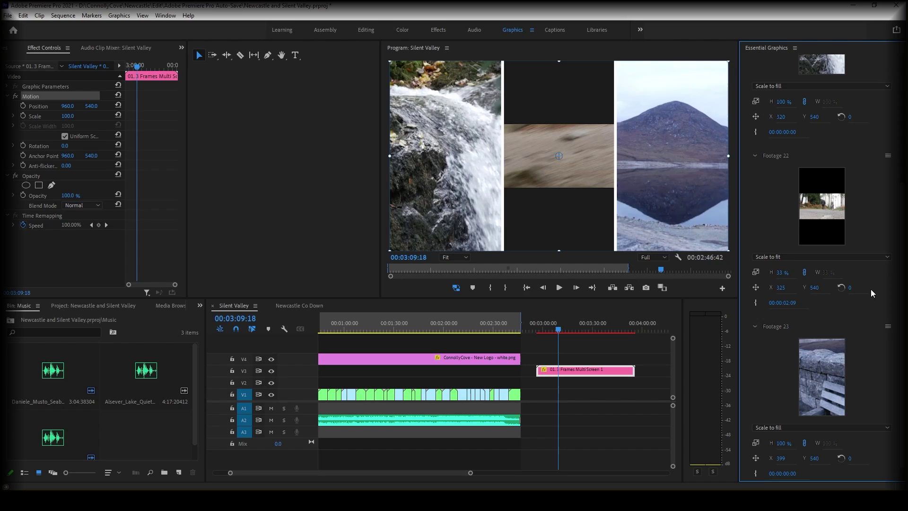
Step: Replace Footage 22 with trees clip 00103.MTS, set X to 320 and scale to 164%
left_click(888, 156)
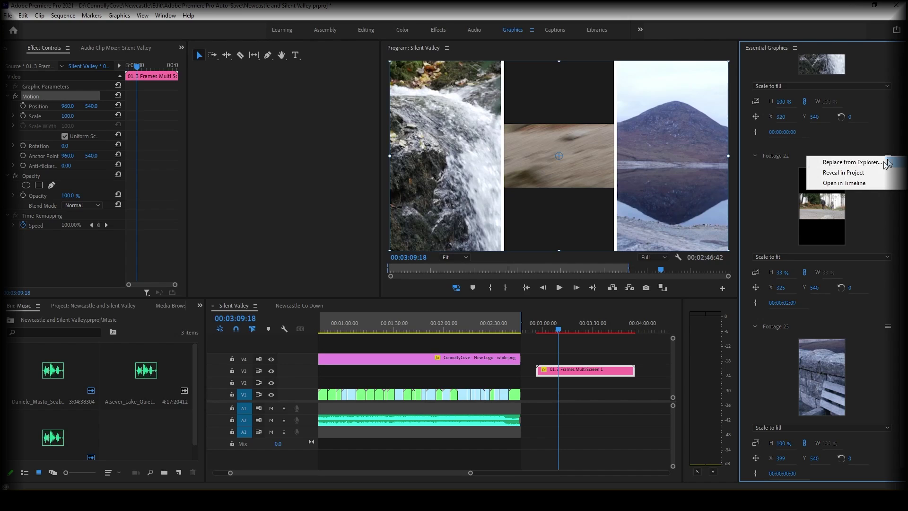
left_click(875, 164)
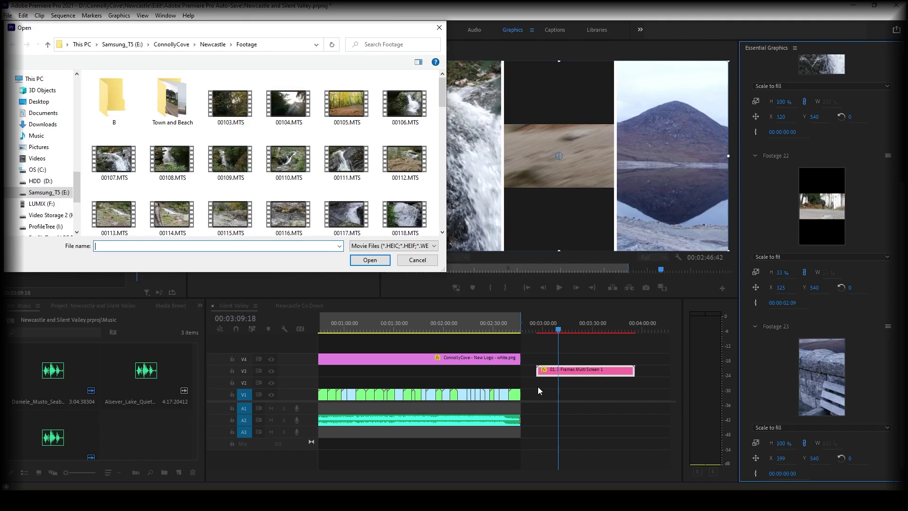
left_click(294, 168)
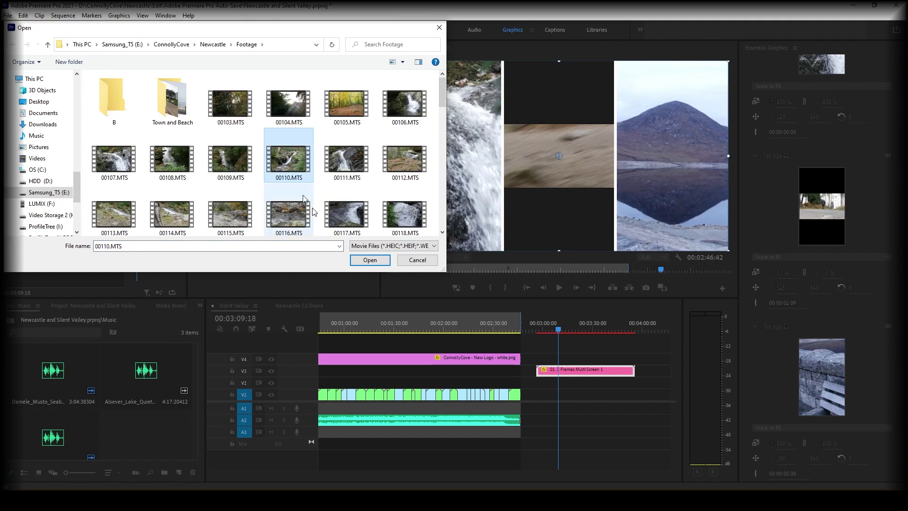
left_click(230, 104)
left_click(368, 263)
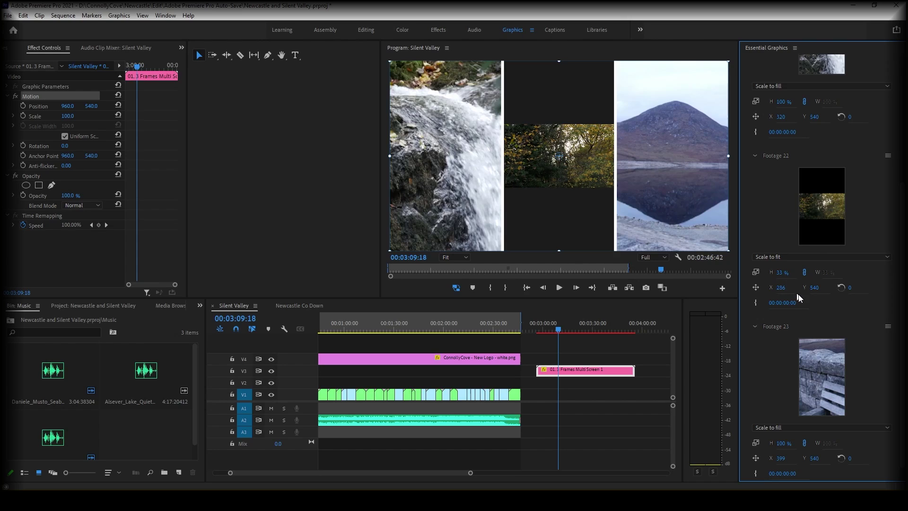
key("ctrl+z")
mouse_move(787, 272)
left_mouse_down()
mouse_move(804, 272)
mouse_move(788, 273)
left_mouse_up()
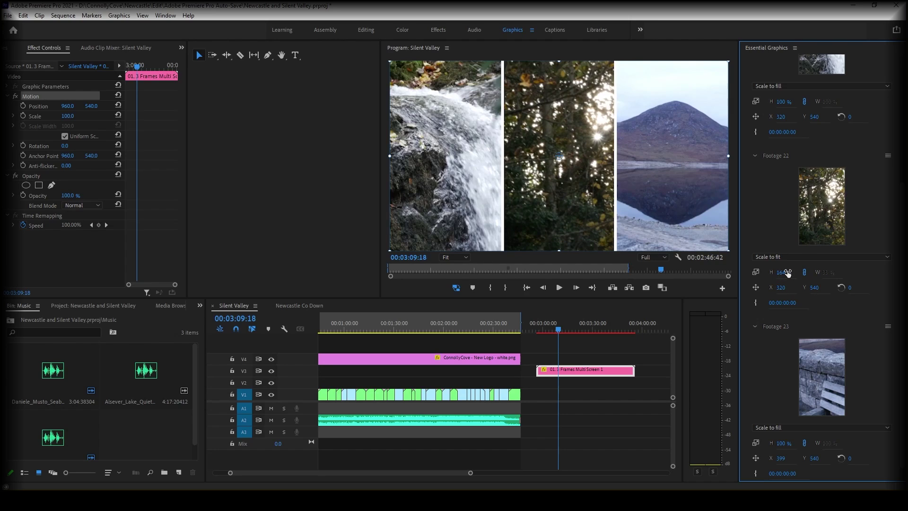
left_click(563, 330)
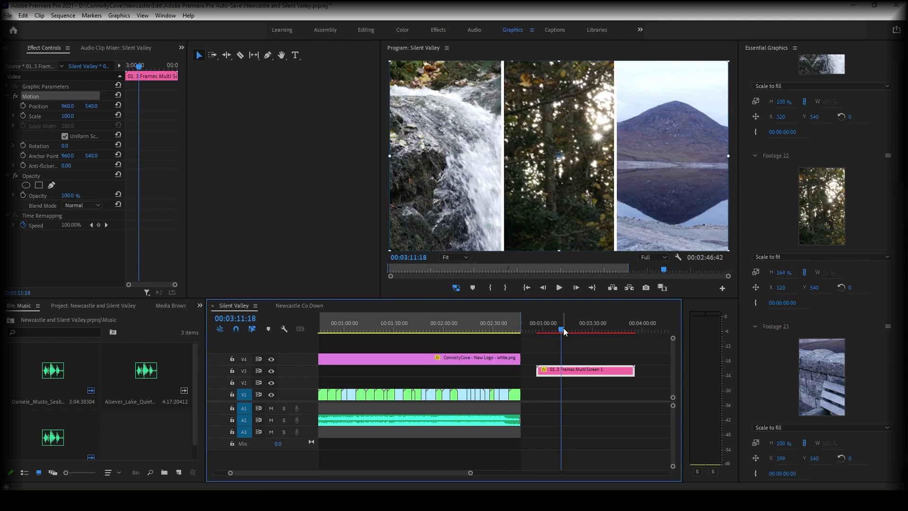